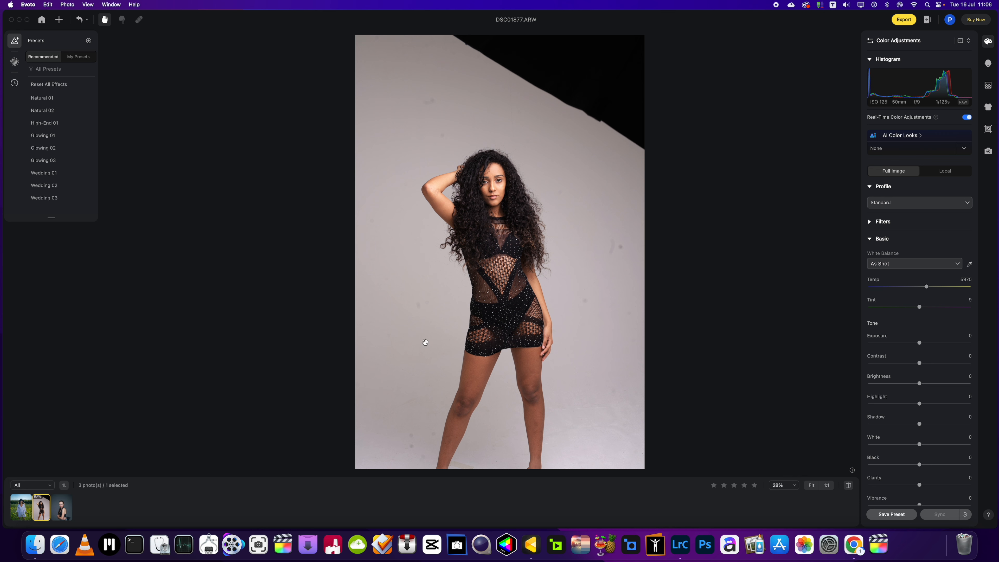
Step: Open the photo of the woman in the white dress and hat, DSC09624EDIT-denoise-sharpen.jpeg
{"action": "left_click", "coordinate": [21, 509]}
{"action": "scroll", "coordinate": [375, 342], "scroll_direction": "up", "scroll_amount": 1}
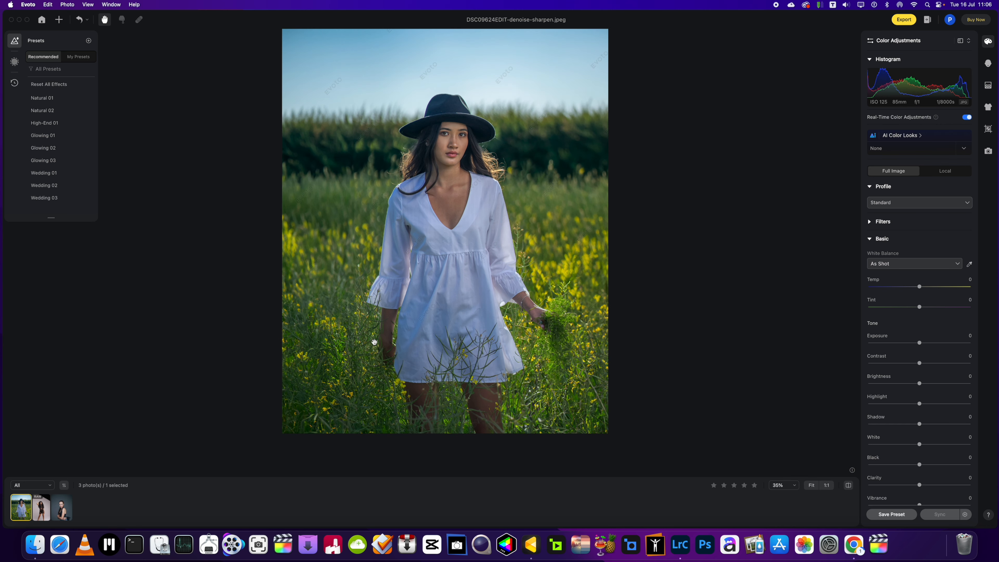
{"action": "left_click_drag", "start_coordinate": [375, 343], "coordinate": [474, 377]}
{"action": "scroll", "coordinate": [475, 360], "scroll_direction": "up", "scroll_amount": 2}
{"action": "scroll", "coordinate": [488, 372], "scroll_direction": "down", "scroll_amount": 3}
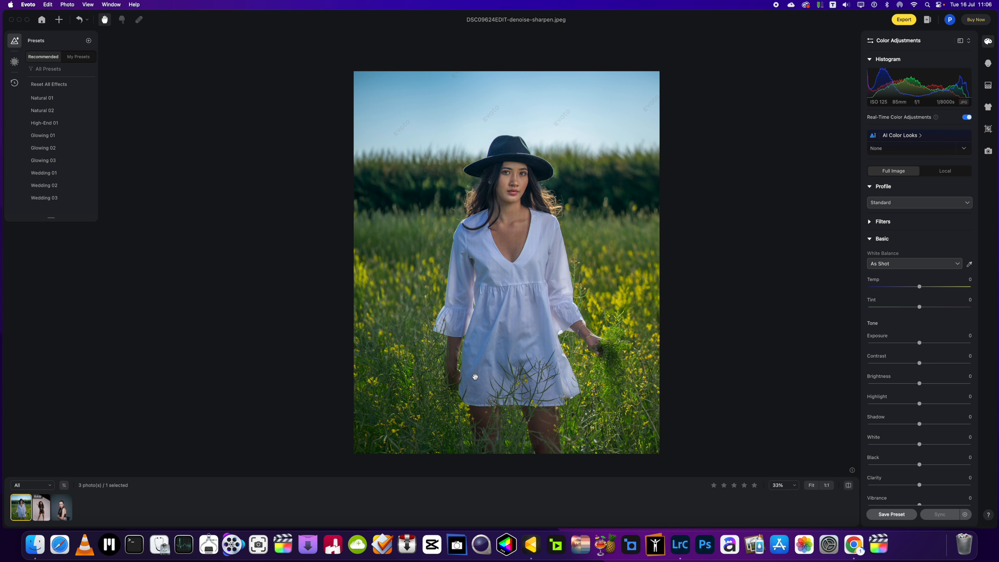
Step: Switch to Chrome and highlight the free-credits offer heading on the Evoto sign-up page
{"action": "left_click", "coordinate": [861, 546]}
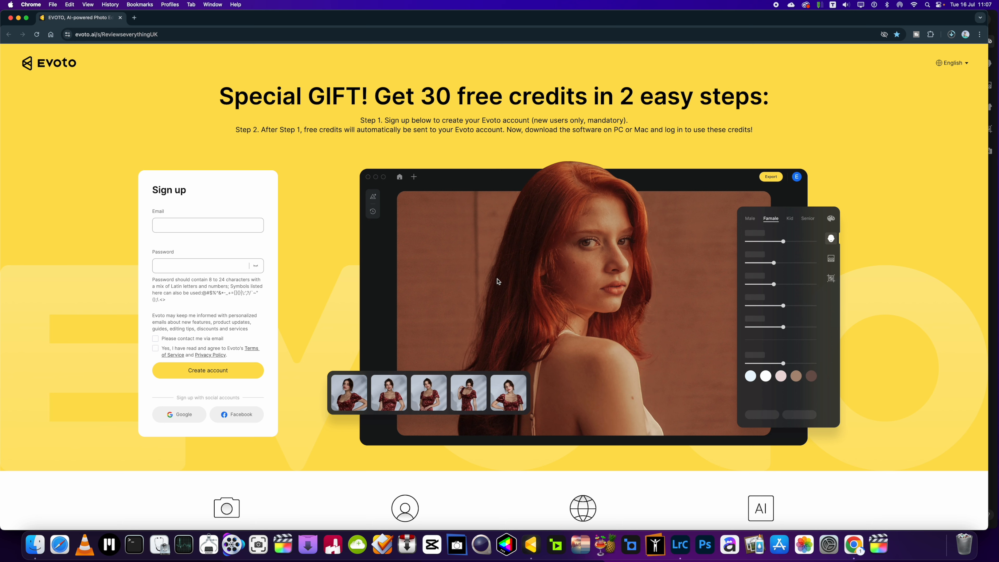
{"action": "left_click_drag", "start_coordinate": [375, 103], "coordinate": [794, 103]}
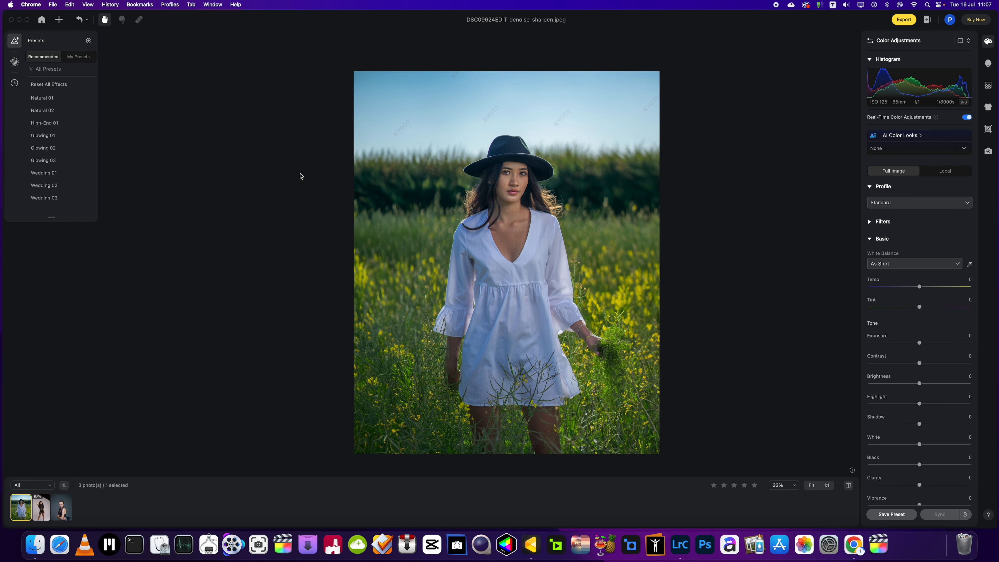
{"action": "left_click_drag", "start_coordinate": [559, 278], "coordinate": [534, 275]}
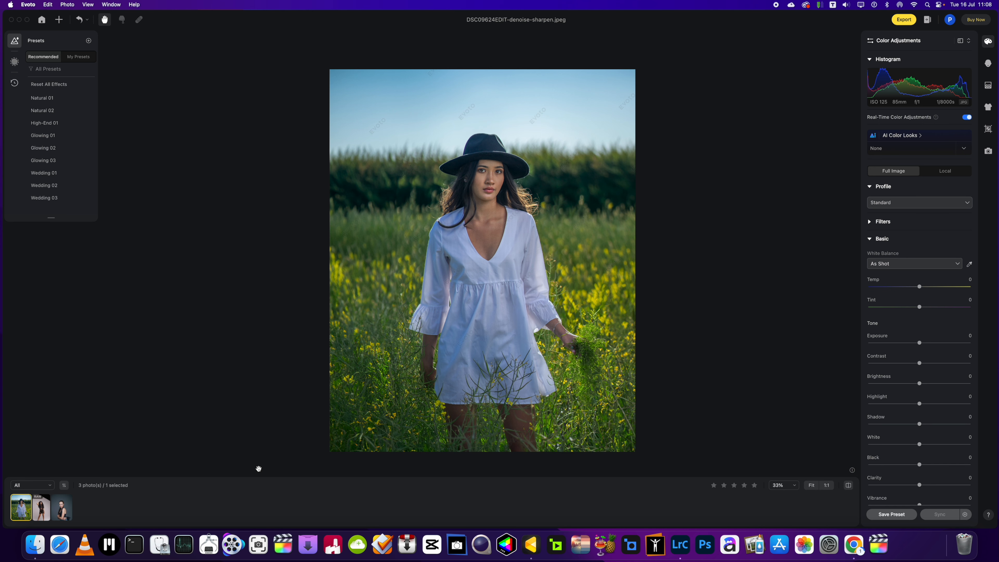
Step: Review the export settings for the field portrait and close them without exporting
{"action": "scroll", "coordinate": [488, 188], "scroll_direction": "up", "scroll_amount": 3}
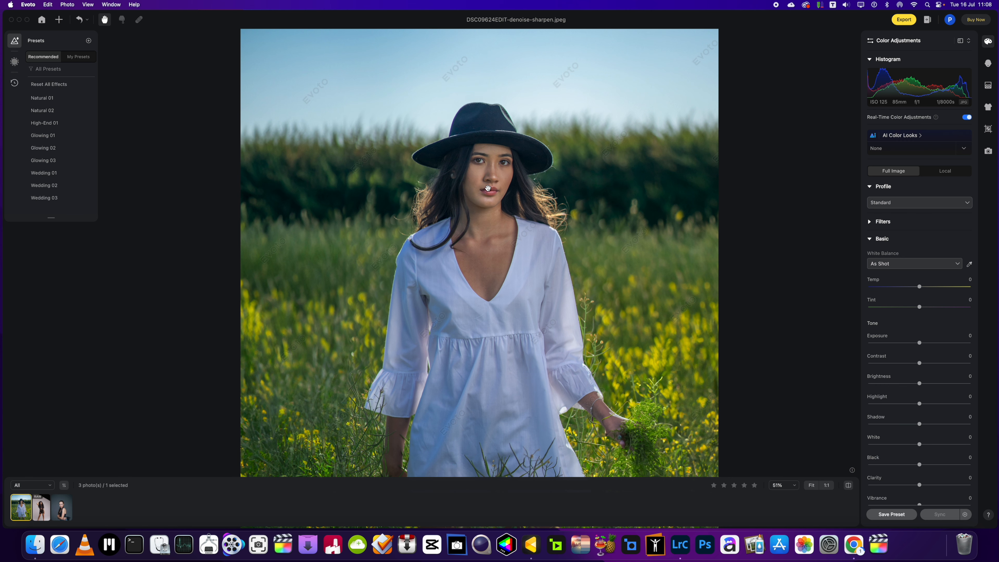
{"action": "scroll", "coordinate": [488, 209], "scroll_direction": "down", "scroll_amount": 2}
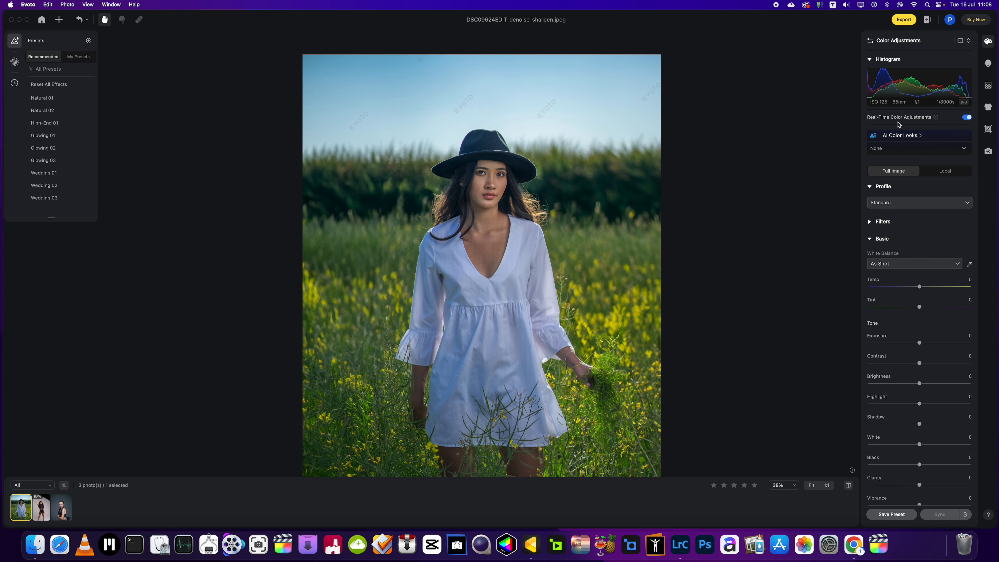
{"action": "left_click", "coordinate": [903, 19]}
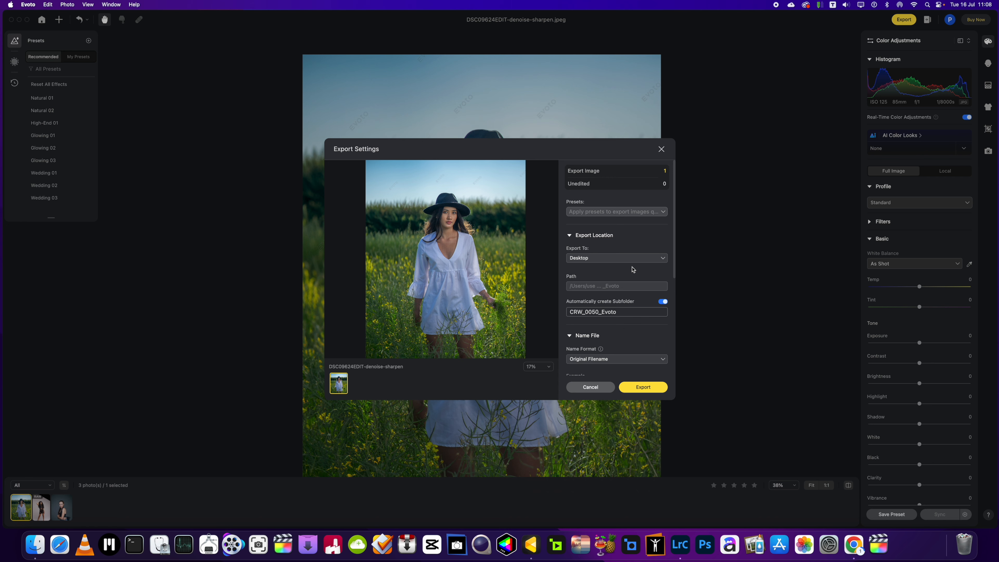
{"action": "left_click", "coordinate": [589, 387]}
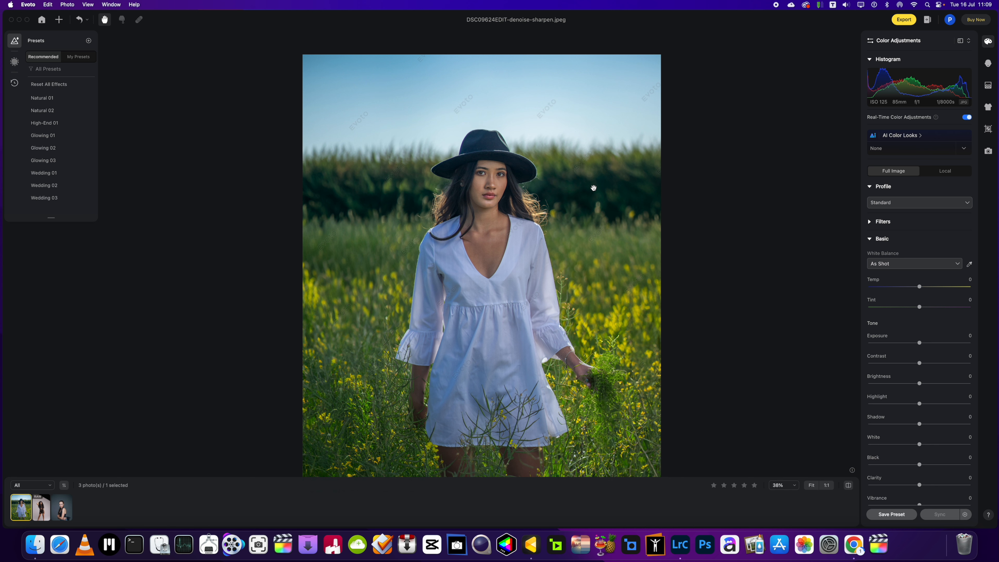
{"action": "scroll", "coordinate": [582, 214], "scroll_direction": "down", "scroll_amount": 2}
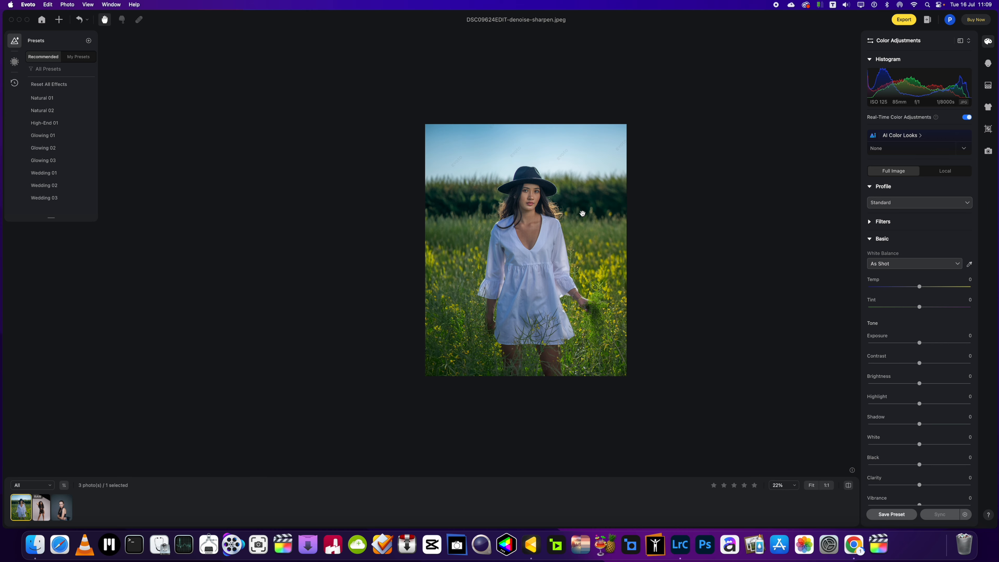
{"action": "scroll", "coordinate": [582, 215], "scroll_direction": "up", "scroll_amount": 4}
{"action": "scroll", "coordinate": [583, 227], "scroll_direction": "down", "scroll_amount": 4}
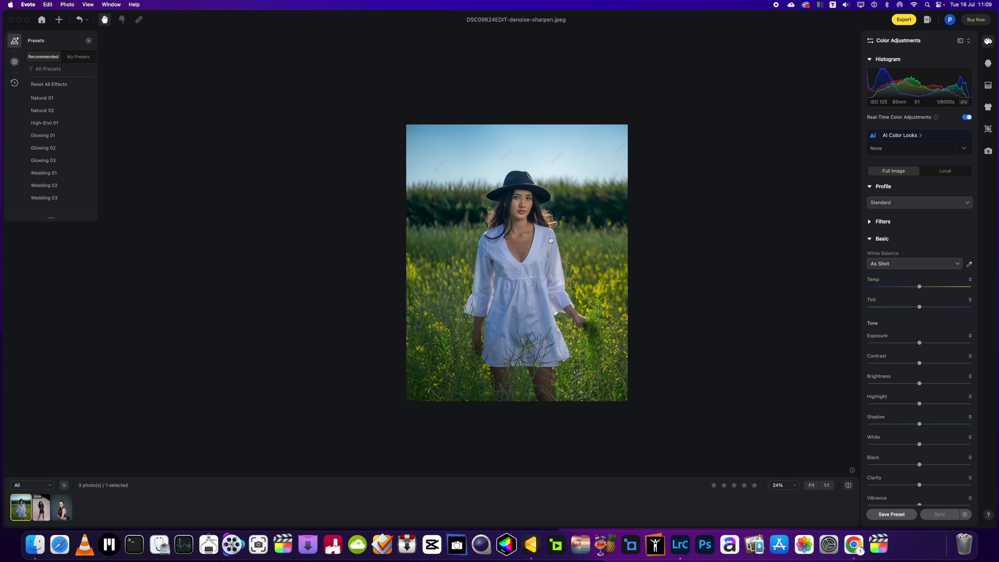
{"action": "scroll", "coordinate": [534, 237], "scroll_direction": "up", "scroll_amount": 3}
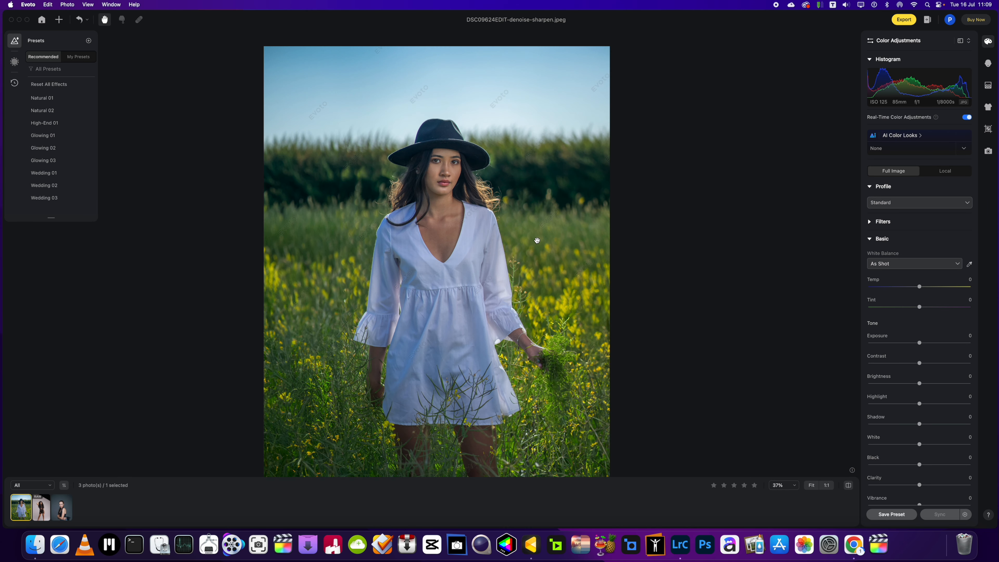
{"action": "left_click_drag", "start_coordinate": [535, 237], "coordinate": [565, 242]}
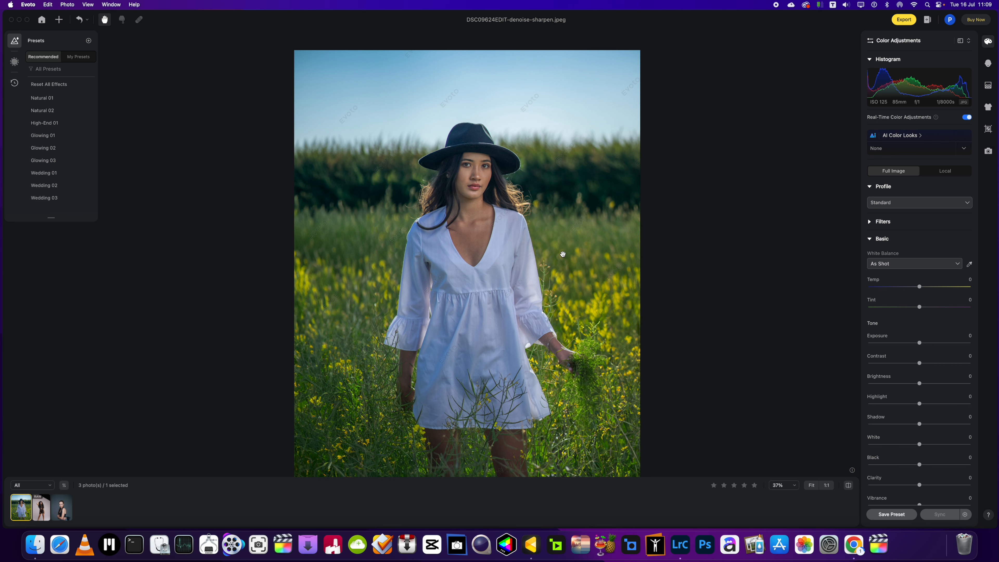
Step: Switch to Chrome, examine the pricing section of the Toolify.ai review of Evoto AI, and close that window
{"action": "key", "text": "super+Tab"}
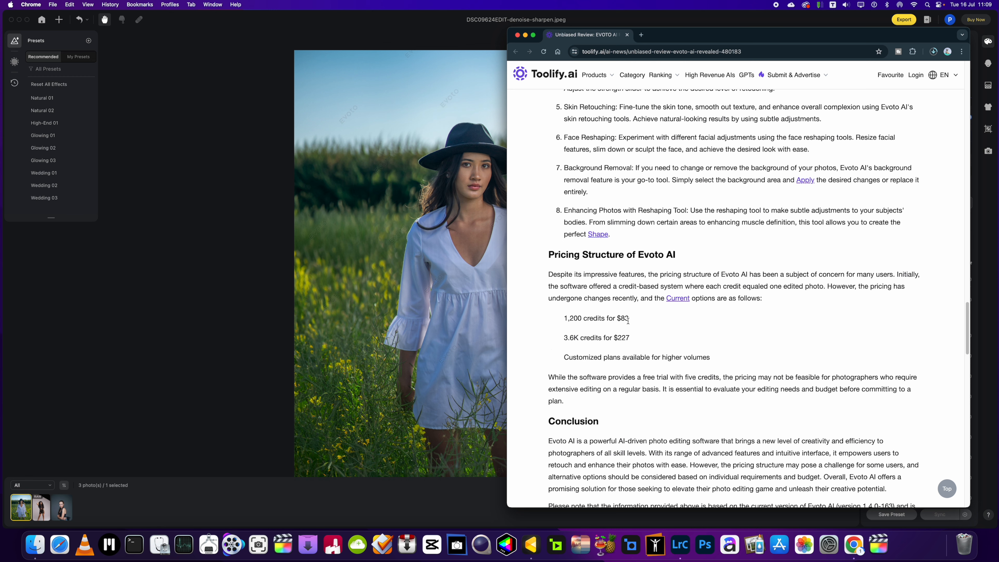
{"action": "left_click_drag", "start_coordinate": [806, 276], "coordinate": [896, 275]}
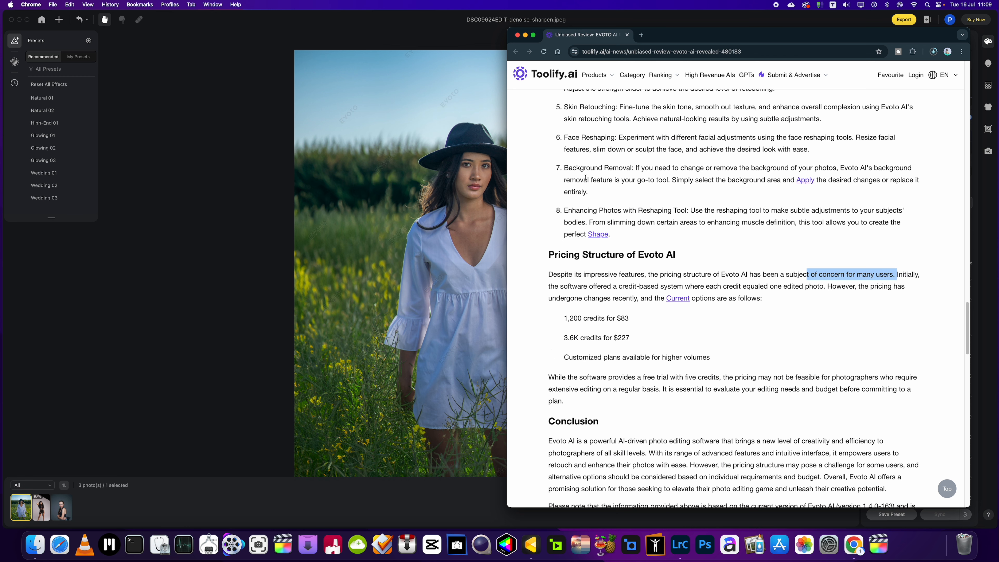
{"action": "left_click", "coordinate": [517, 35]}
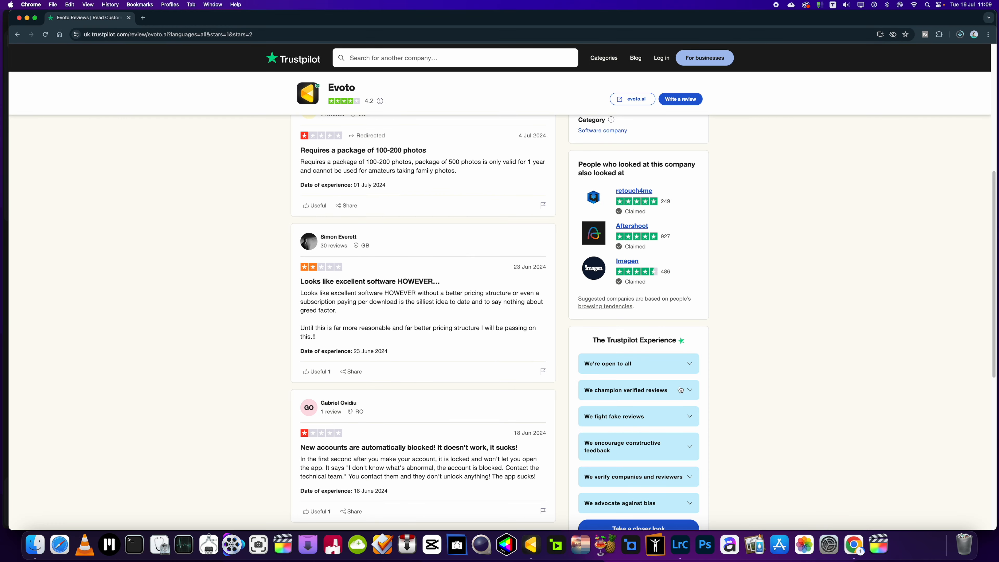
Step: Read through the one- and two-star Trustpilot reviews of Evoto
{"action": "scroll", "coordinate": [541, 332], "scroll_direction": "up", "scroll_amount": 3}
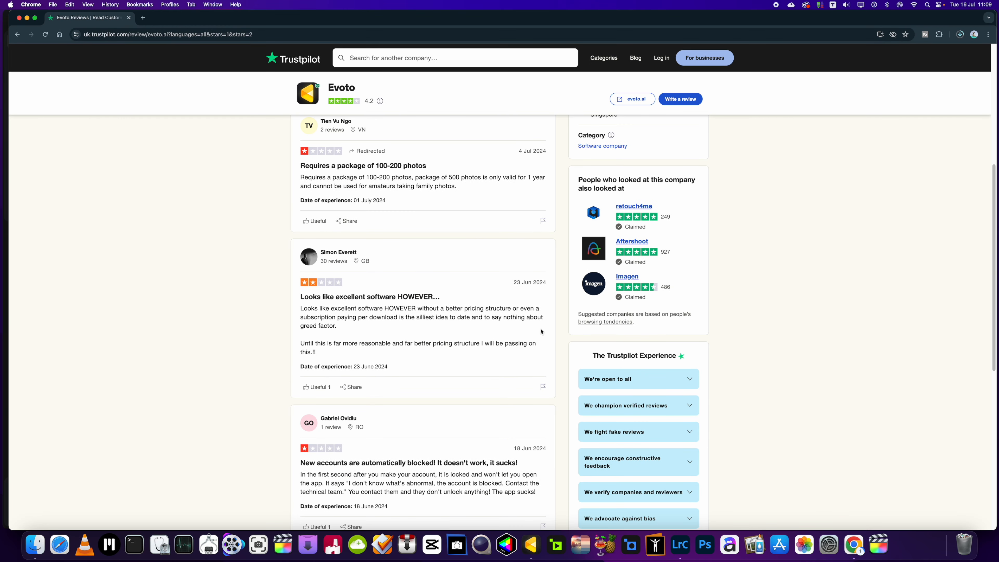
{"action": "scroll", "coordinate": [541, 332], "scroll_direction": "down", "scroll_amount": 2}
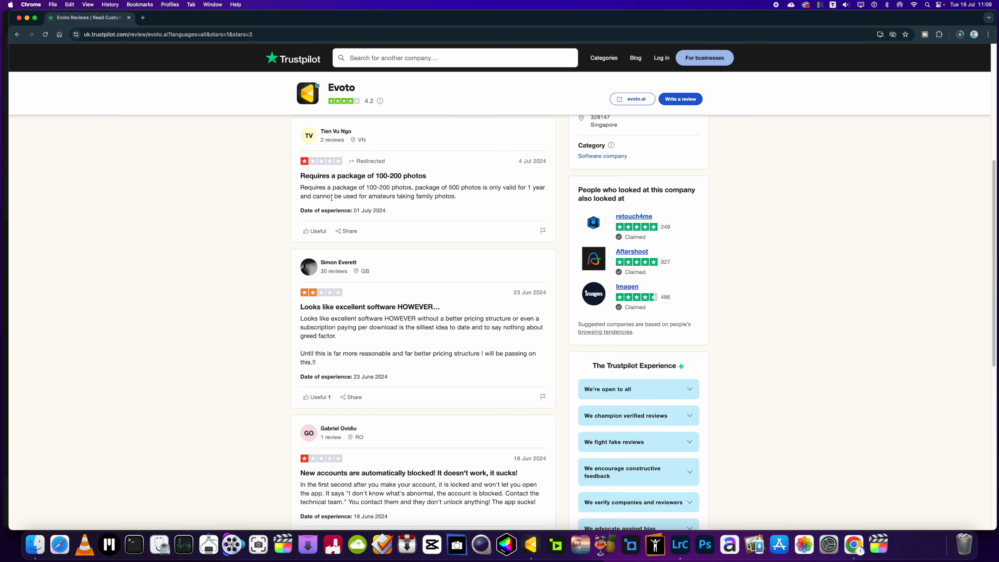
{"action": "scroll", "coordinate": [331, 197], "scroll_direction": "down", "scroll_amount": 4}
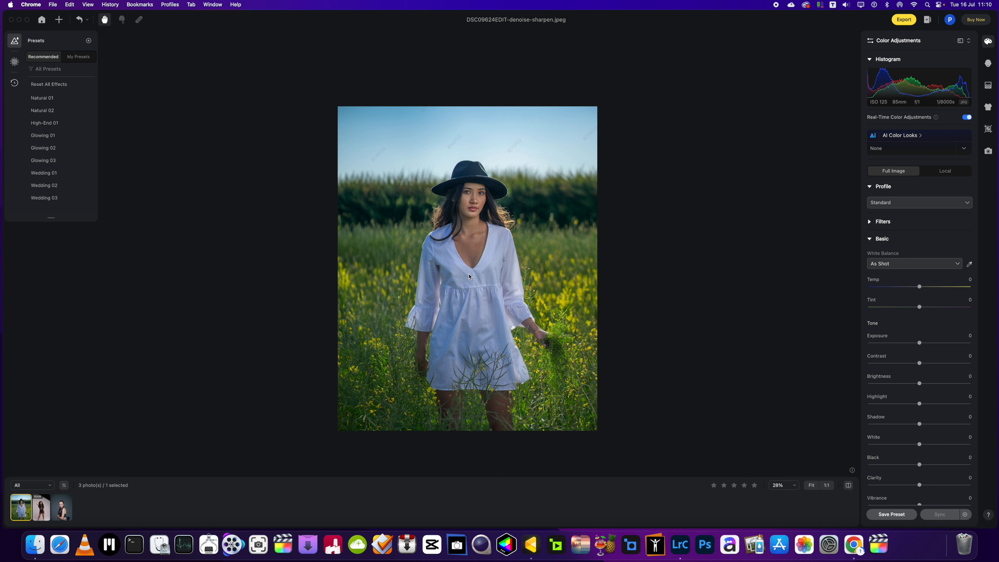
Step: Replace the sky in the field portrait with Recommended sky 17 from the Sunset & Sunrise Skies category
{"action": "scroll", "coordinate": [507, 345], "scroll_direction": "up", "scroll_amount": 1}
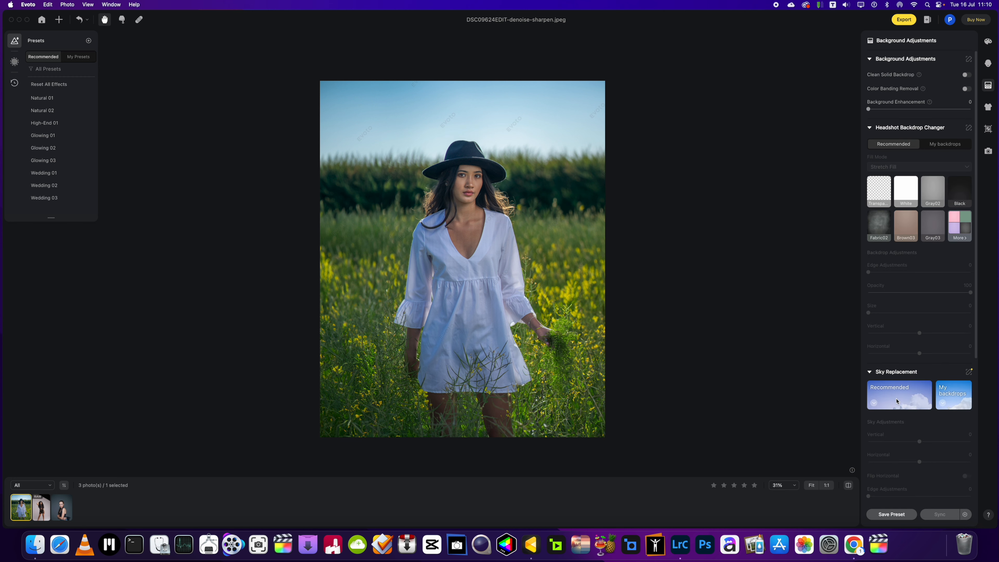
{"action": "left_click", "coordinate": [895, 399]}
{"action": "scroll", "coordinate": [897, 397], "scroll_direction": "down", "scroll_amount": 5}
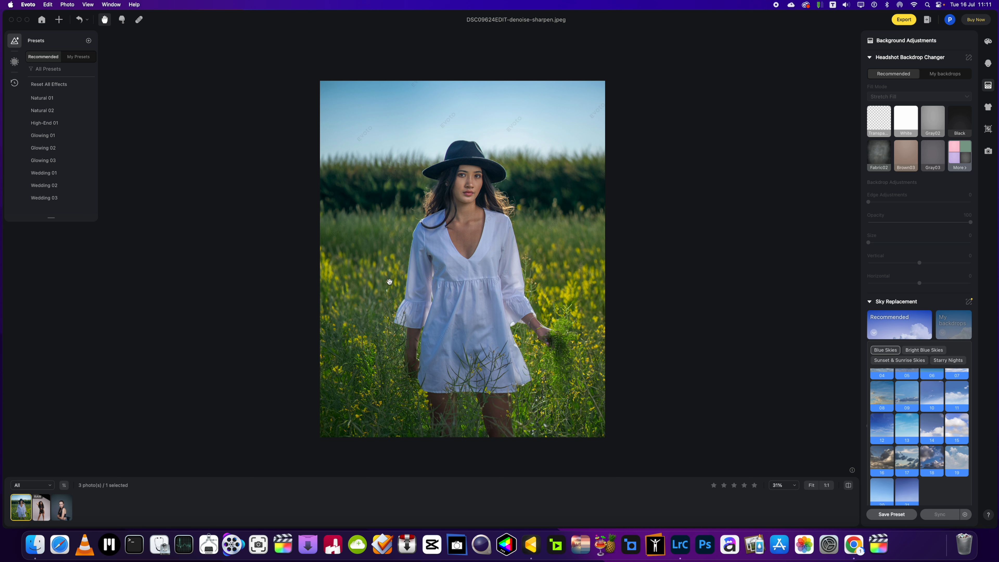
{"action": "left_click", "coordinate": [899, 360]}
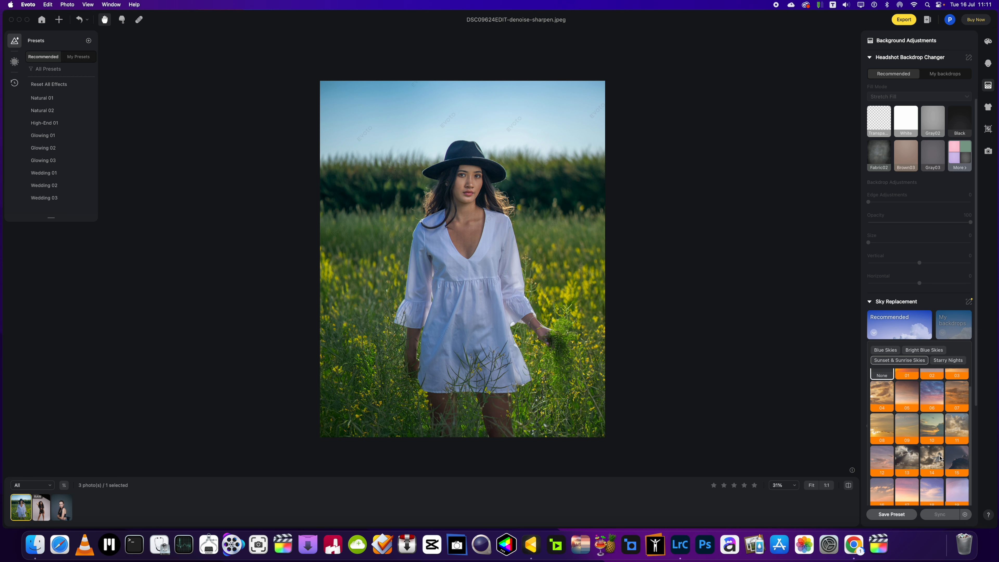
{"action": "scroll", "coordinate": [939, 457], "scroll_direction": "down", "scroll_amount": 2}
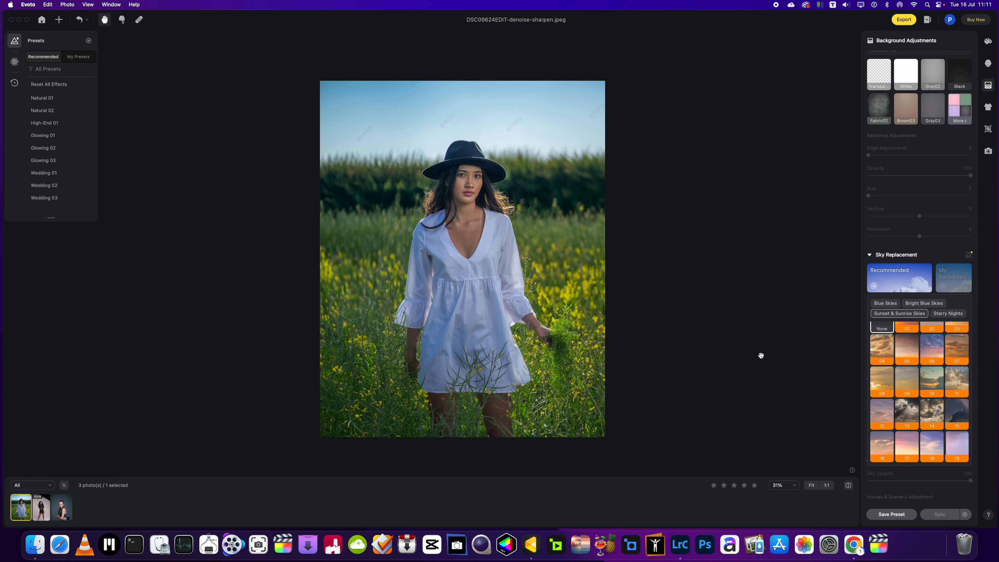
{"action": "scroll", "coordinate": [918, 380], "scroll_direction": "up", "scroll_amount": 1}
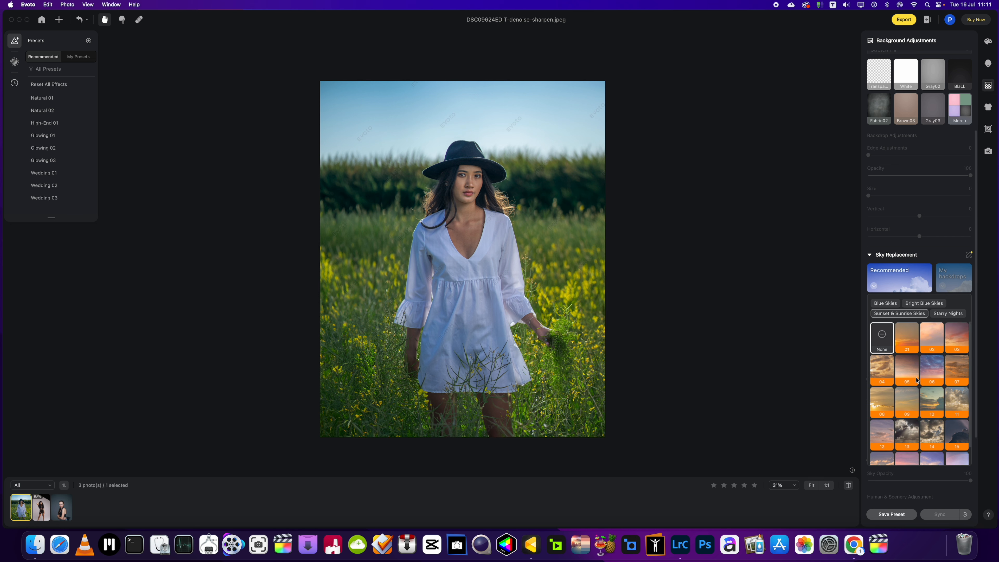
{"action": "scroll", "coordinate": [904, 334], "scroll_direction": "down", "scroll_amount": 3}
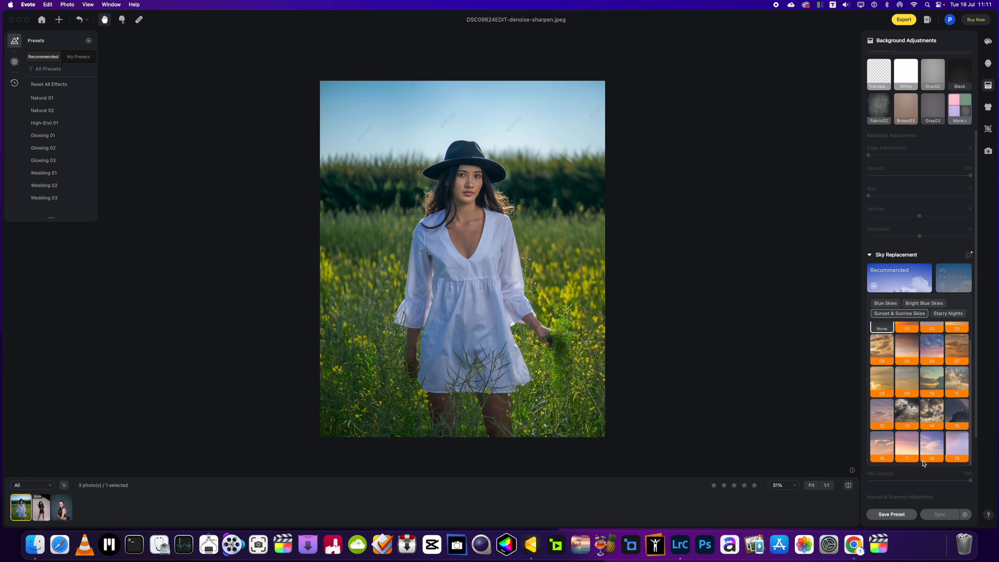
{"action": "scroll", "coordinate": [924, 463], "scroll_direction": "down", "scroll_amount": 2}
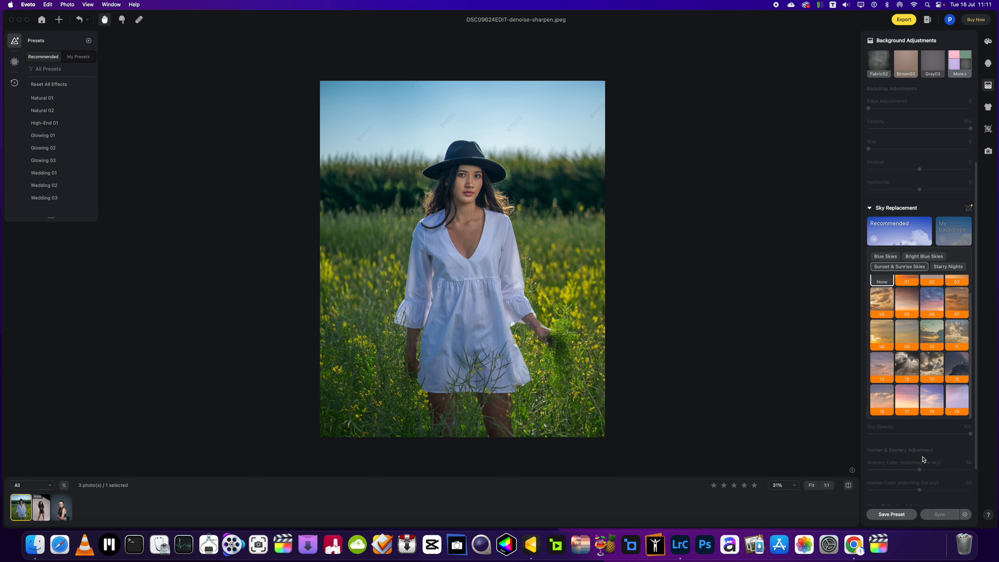
{"action": "left_click", "coordinate": [906, 402]}
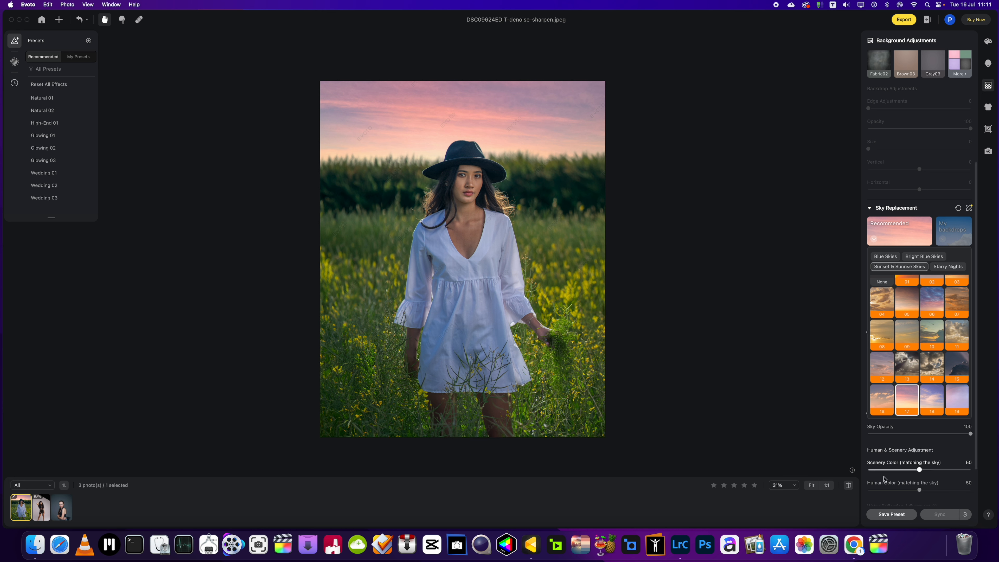
Step: Set the Scenery Color matching of the replaced sky to 21
{"action": "scroll", "coordinate": [907, 471], "scroll_direction": "up", "scroll_amount": 2}
{"action": "scroll", "coordinate": [907, 471], "scroll_direction": "down", "scroll_amount": 4}
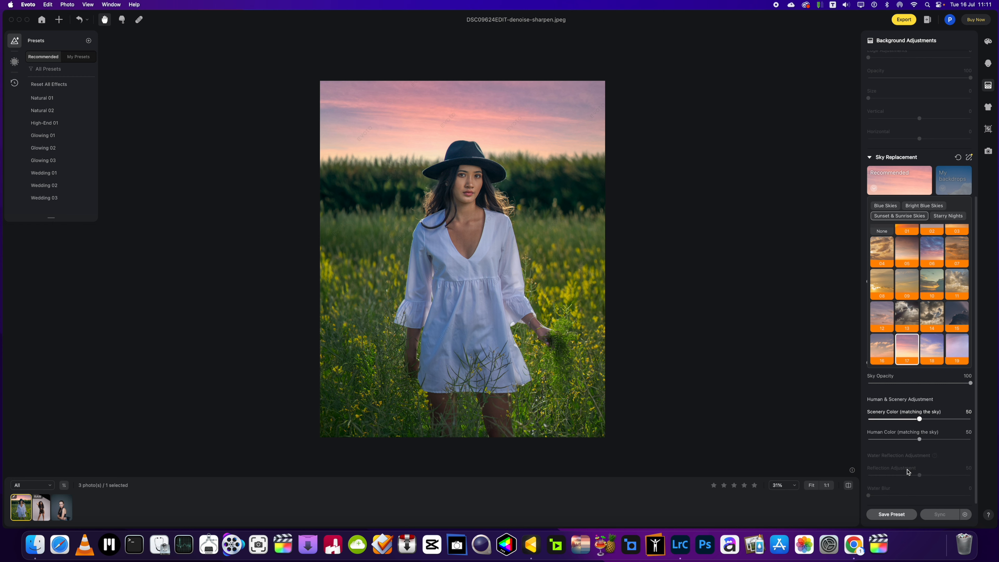
{"action": "left_click_drag", "start_coordinate": [893, 421], "coordinate": [889, 421]}
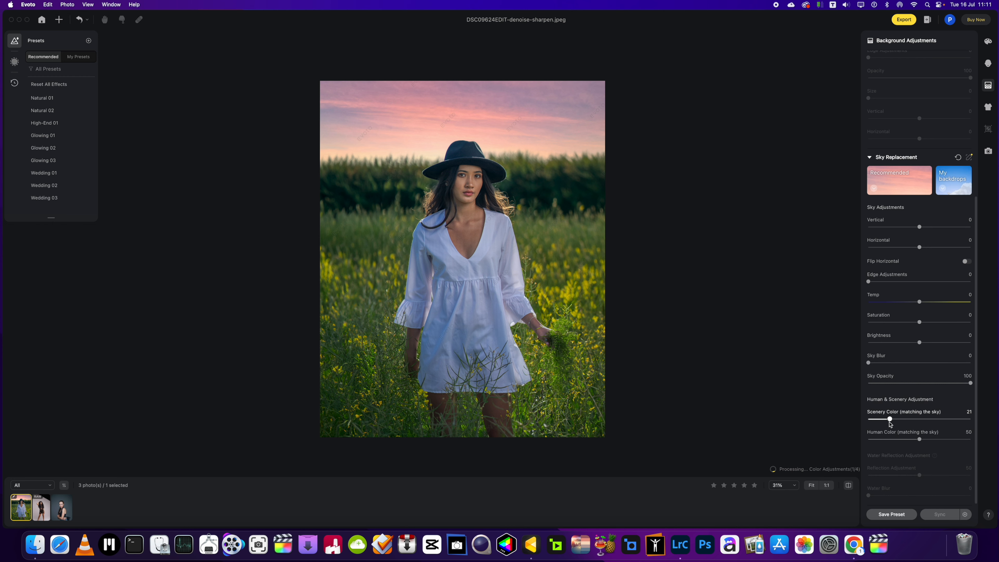
Step: Set the replaced sky's Temp to -21 and Saturation to -44, and shift its position to Vertical 34 and Horizontal 100
{"action": "scroll", "coordinate": [918, 350], "scroll_direction": "up", "scroll_amount": 2}
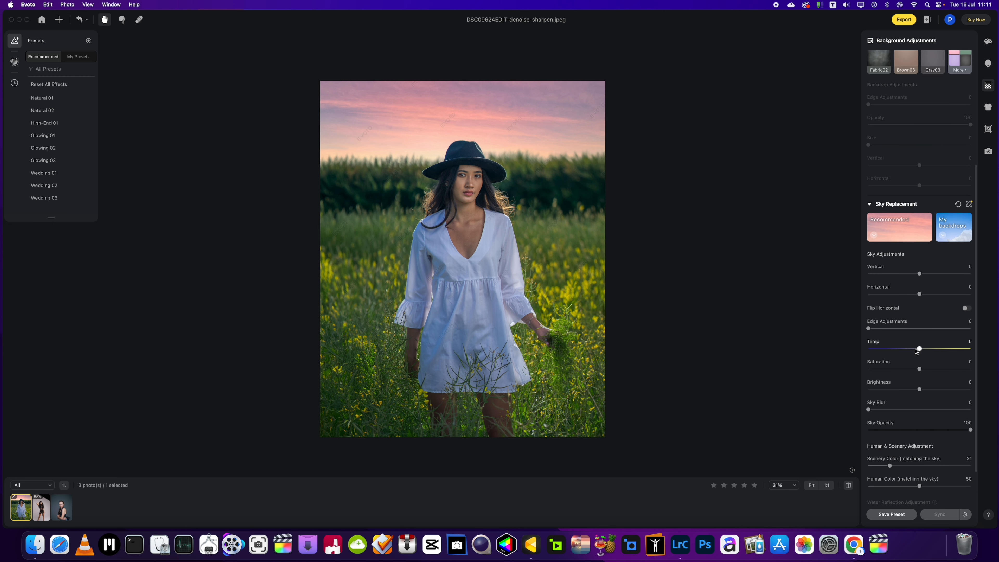
{"action": "left_click_drag", "start_coordinate": [915, 351], "coordinate": [906, 351]}
{"action": "left_click_drag", "start_coordinate": [919, 370], "coordinate": [896, 369]}
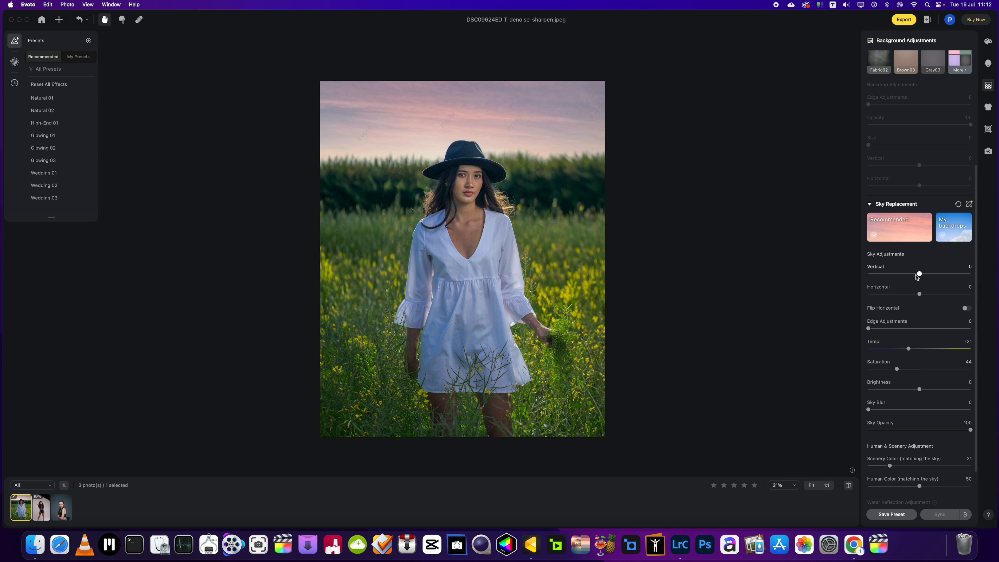
{"action": "left_click_drag", "start_coordinate": [919, 273], "coordinate": [907, 294]}
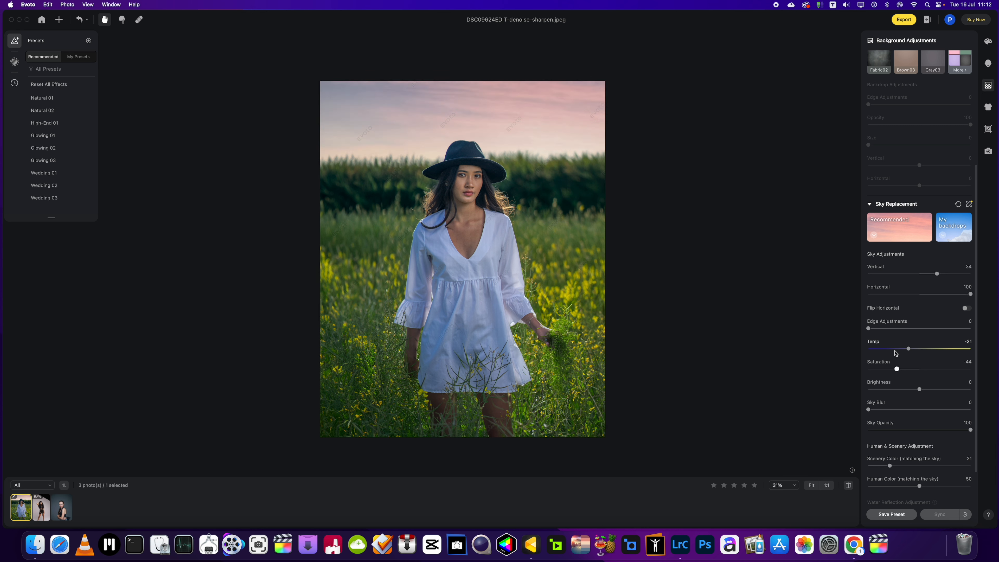
Step: Soften the replaced sky with Saturation -19, Sky Blur 20 and Sky Opacity 83
{"action": "left_click_drag", "start_coordinate": [896, 370], "coordinate": [911, 370]}
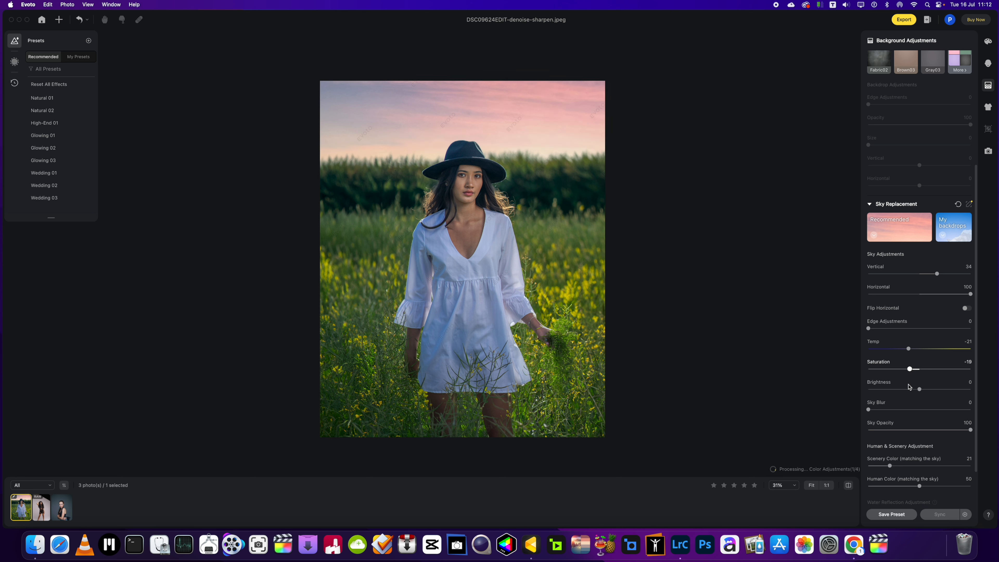
{"action": "left_click_drag", "start_coordinate": [868, 410], "coordinate": [890, 412]}
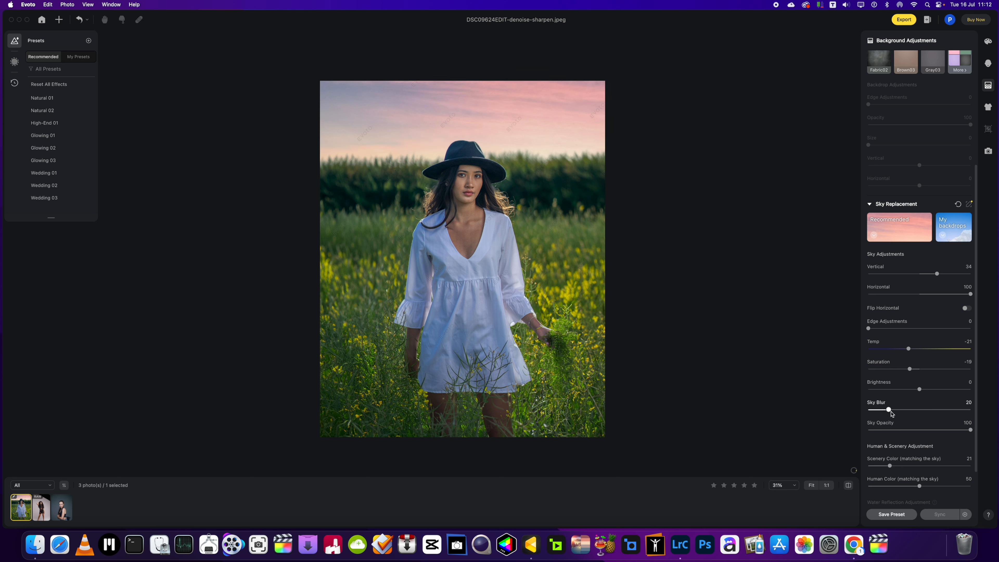
{"action": "mouse_move", "coordinate": [969, 429]}
{"action": "left_mouse_down"}
{"action": "mouse_move", "coordinate": [936, 432]}
{"action": "mouse_move", "coordinate": [953, 432]}
{"action": "left_mouse_up"}
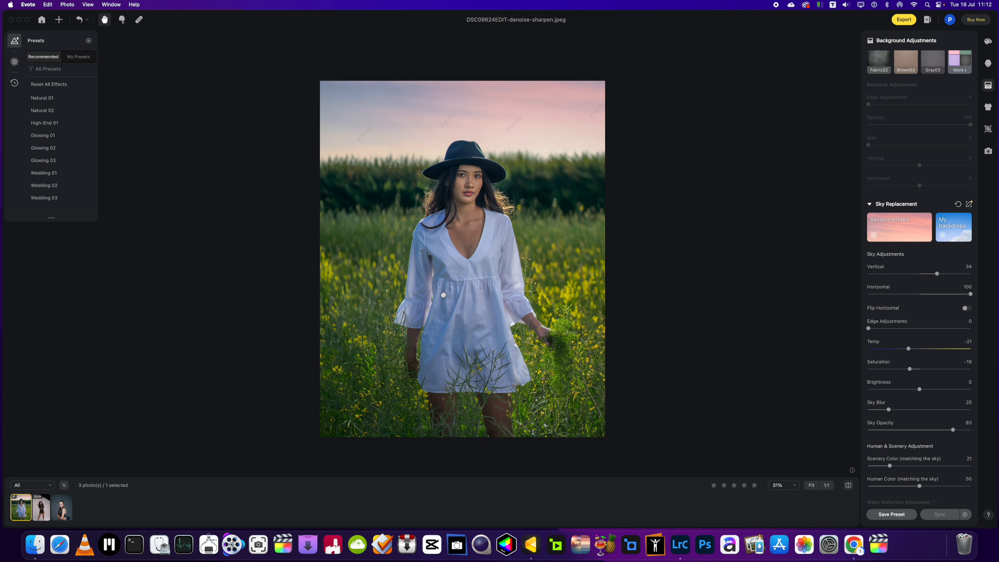
Step: Smooth the wrinkles in the white dress by setting De-wrinkle Clothing to 79
{"action": "left_click", "coordinate": [988, 106]}
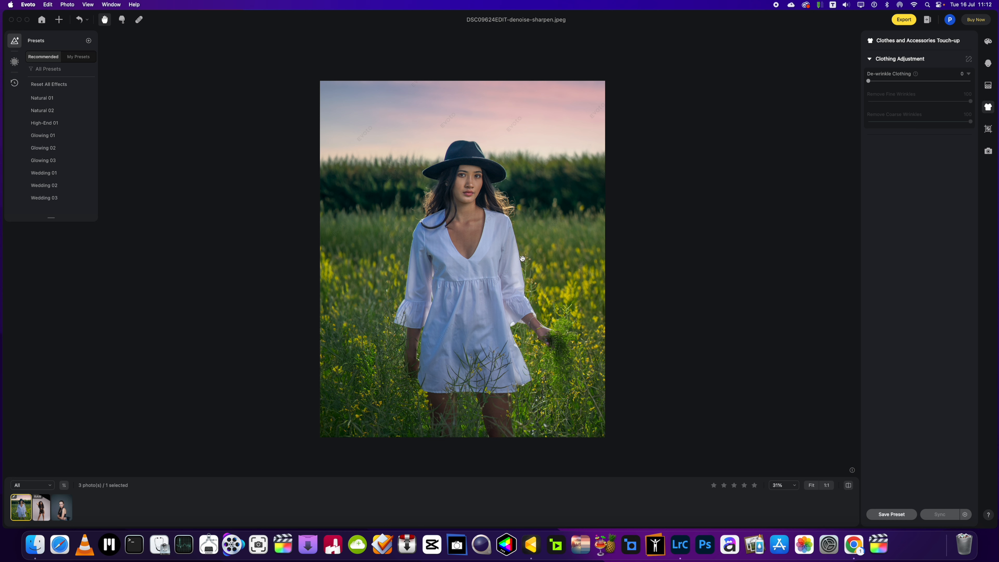
{"action": "left_click_drag", "start_coordinate": [868, 81], "coordinate": [970, 81]}
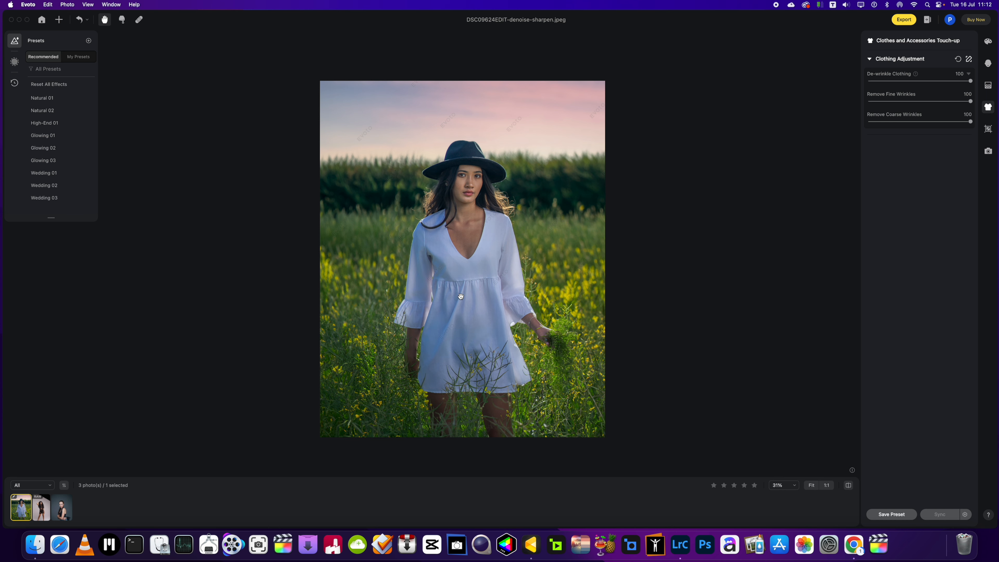
{"action": "scroll", "coordinate": [461, 296], "scroll_direction": "up", "scroll_amount": 5}
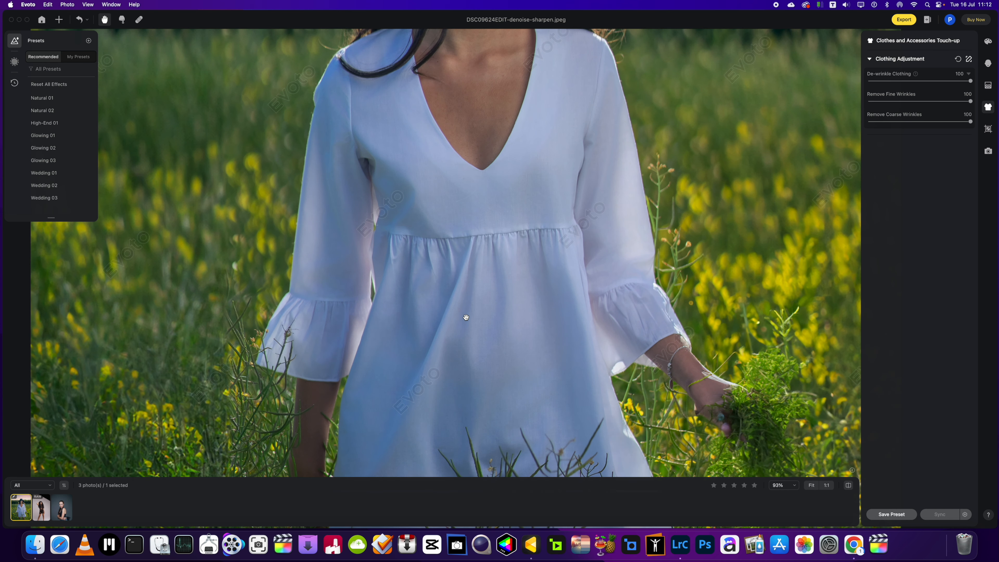
{"action": "scroll", "coordinate": [466, 317], "scroll_direction": "down", "scroll_amount": 3}
{"action": "mouse_move", "coordinate": [970, 81]}
{"action": "left_mouse_down"}
{"action": "mouse_move", "coordinate": [943, 83]}
{"action": "mouse_move", "coordinate": [971, 83]}
{"action": "left_mouse_up"}
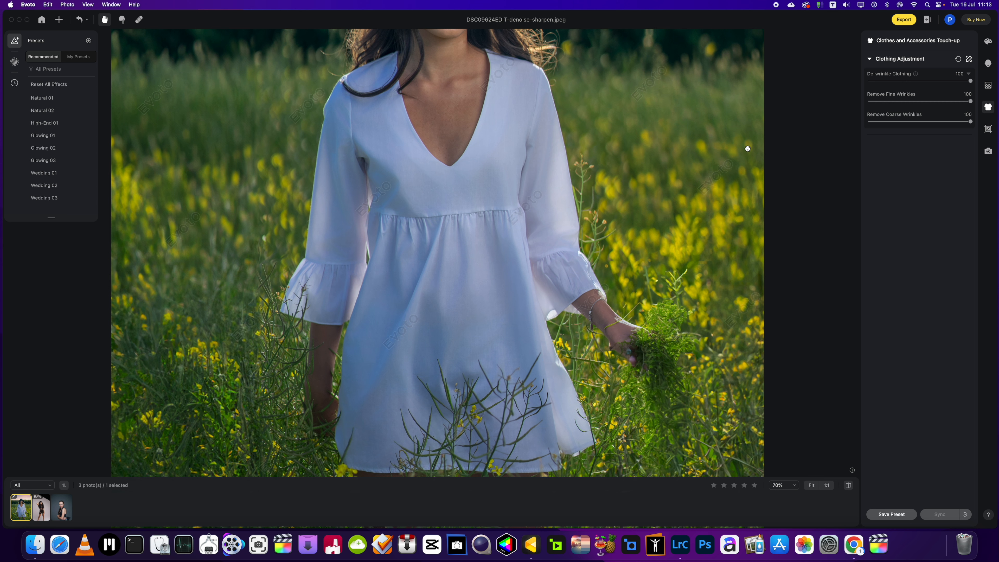
{"action": "left_click_drag", "start_coordinate": [970, 80], "coordinate": [949, 82]}
{"action": "scroll", "coordinate": [444, 230], "scroll_direction": "down", "scroll_amount": 10}
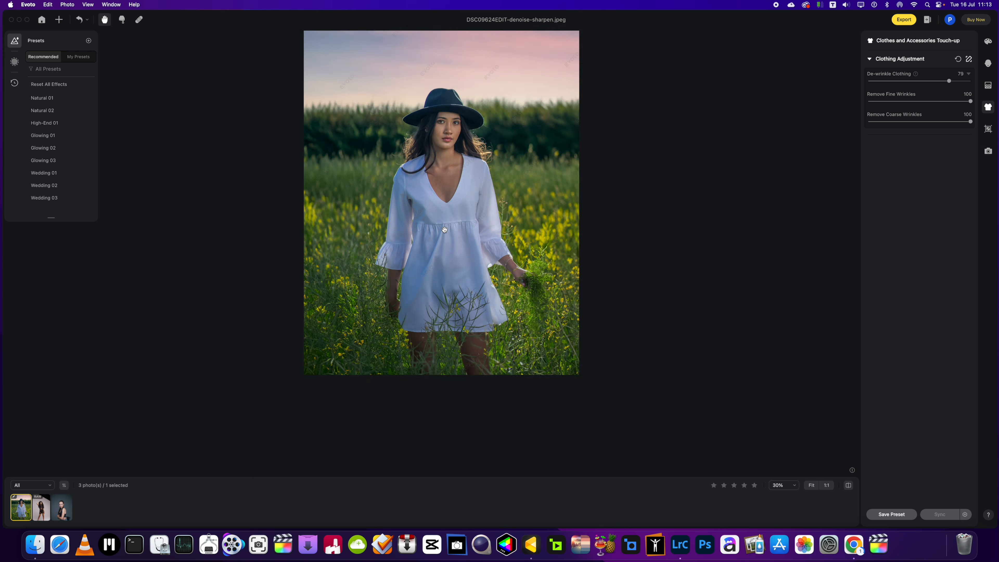
Step: Compare the portrait before and after the edits, checking the dress and the whole frame
{"action": "scroll", "coordinate": [440, 238], "scroll_direction": "up", "scroll_amount": 5}
{"action": "left_click", "coordinate": [847, 486]}
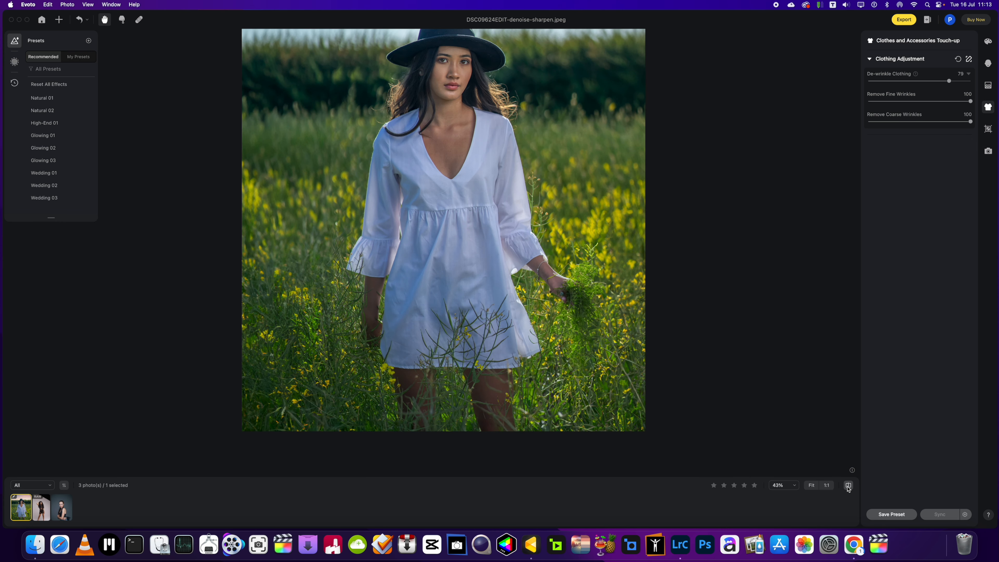
{"action": "left_click", "coordinate": [847, 487]}
{"action": "left_click", "coordinate": [847, 488]}
{"action": "scroll", "coordinate": [508, 346], "scroll_direction": "down", "scroll_amount": 5}
{"action": "scroll", "coordinate": [495, 339], "scroll_direction": "up", "scroll_amount": 4}
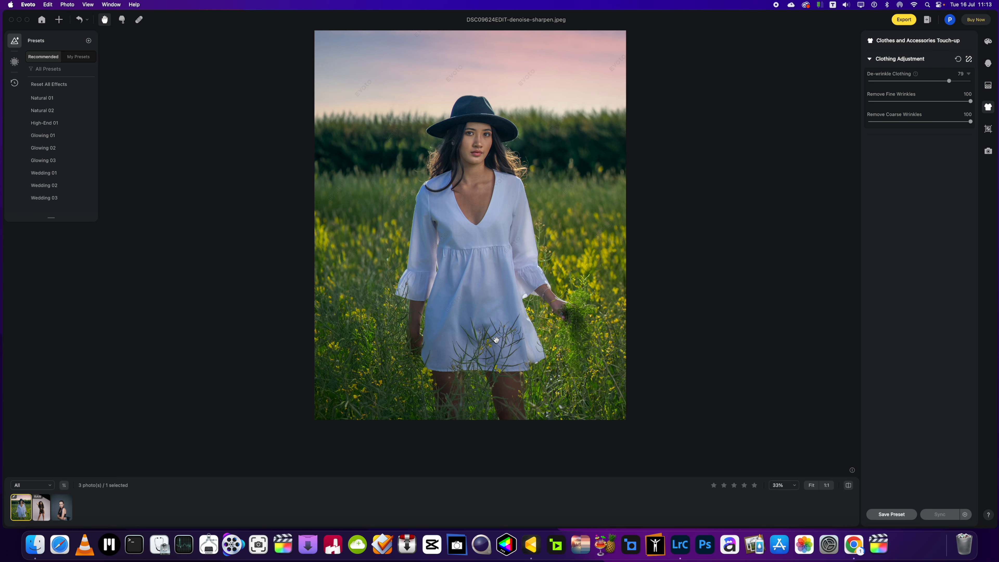
{"action": "left_click_drag", "start_coordinate": [489, 337], "coordinate": [490, 346]}
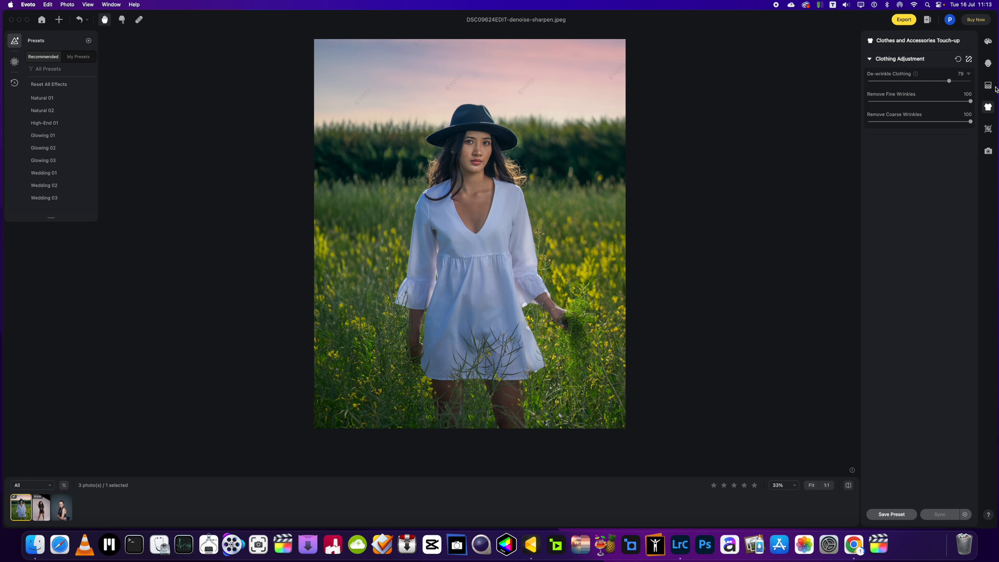
Step: Open the Portrait Retouching options and examine the woman's face and upper body
{"action": "left_click", "coordinate": [988, 64]}
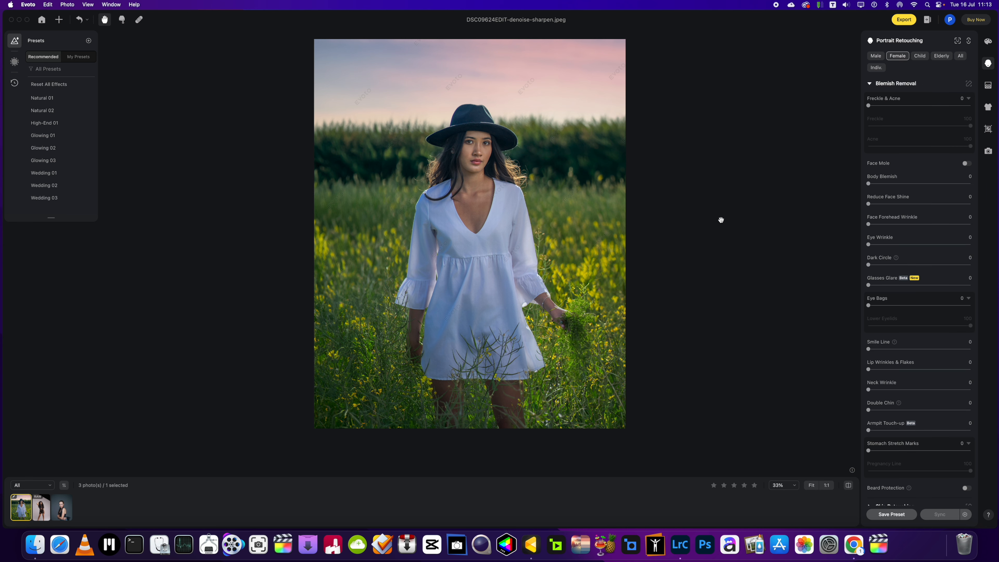
{"action": "scroll", "coordinate": [446, 208], "scroll_direction": "up", "scroll_amount": 4}
{"action": "scroll", "coordinate": [446, 207], "scroll_direction": "down", "scroll_amount": 2}
{"action": "left_click_drag", "start_coordinate": [447, 207], "coordinate": [437, 231]}
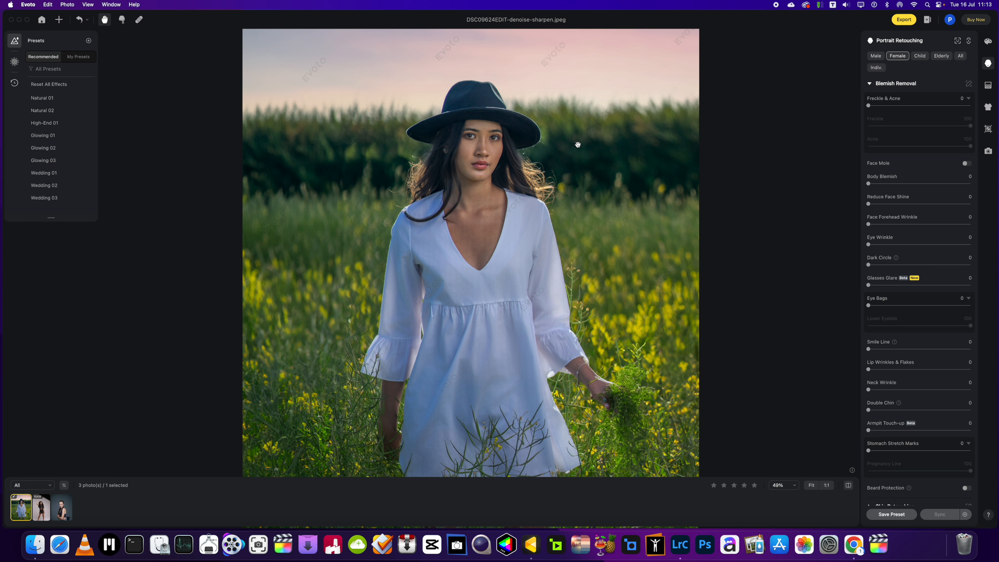
{"action": "scroll", "coordinate": [577, 144], "scroll_direction": "down", "scroll_amount": 2}
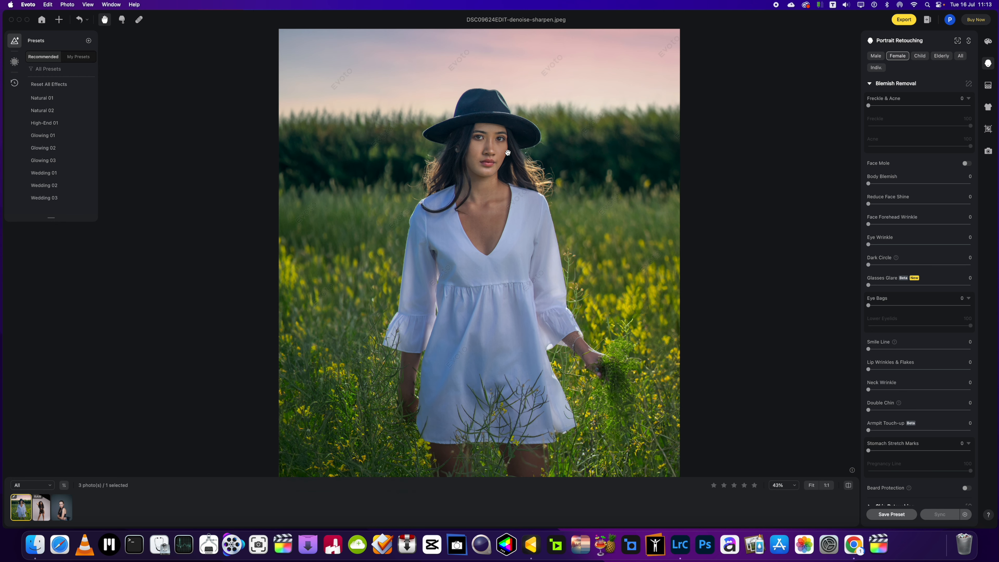
{"action": "scroll", "coordinate": [508, 144], "scroll_direction": "up", "scroll_amount": 4}
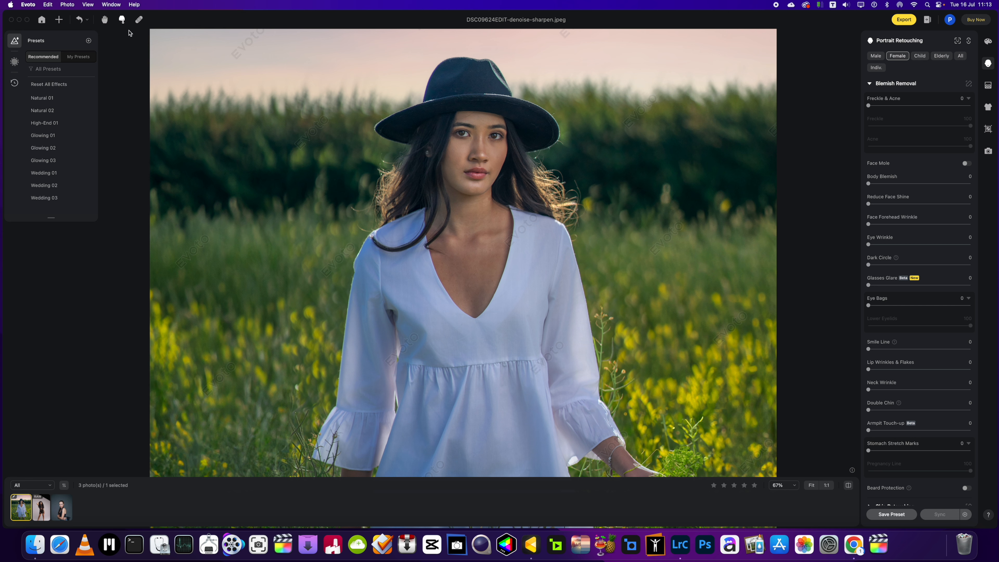
Step: Open Liquify and apply the Forward Warp tool at Size 180 to the edge of the woman's cheek
{"action": "left_click", "coordinate": [122, 19]}
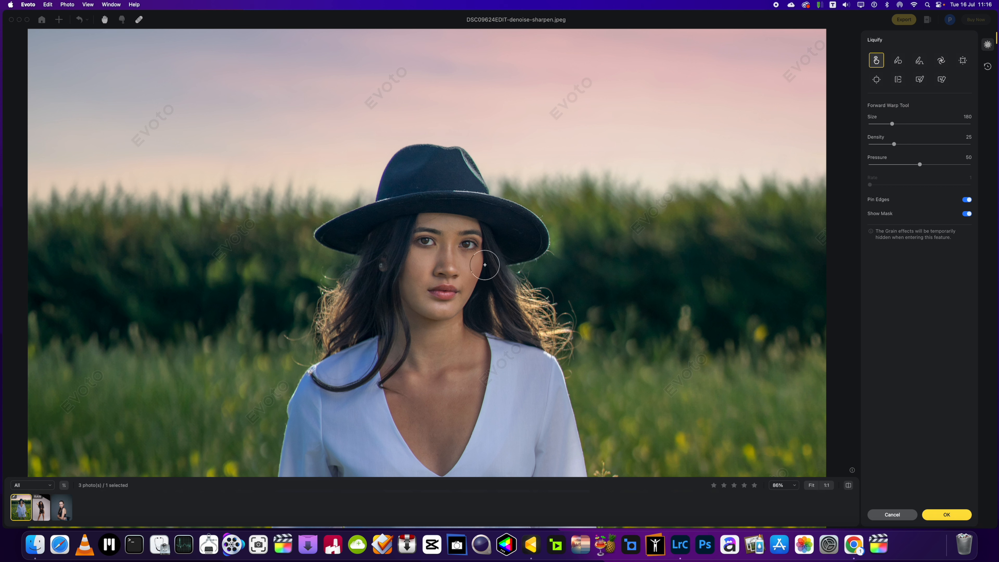
{"action": "left_click", "coordinate": [485, 264]}
{"action": "scroll", "coordinate": [468, 339], "scroll_direction": "down", "scroll_amount": 4}
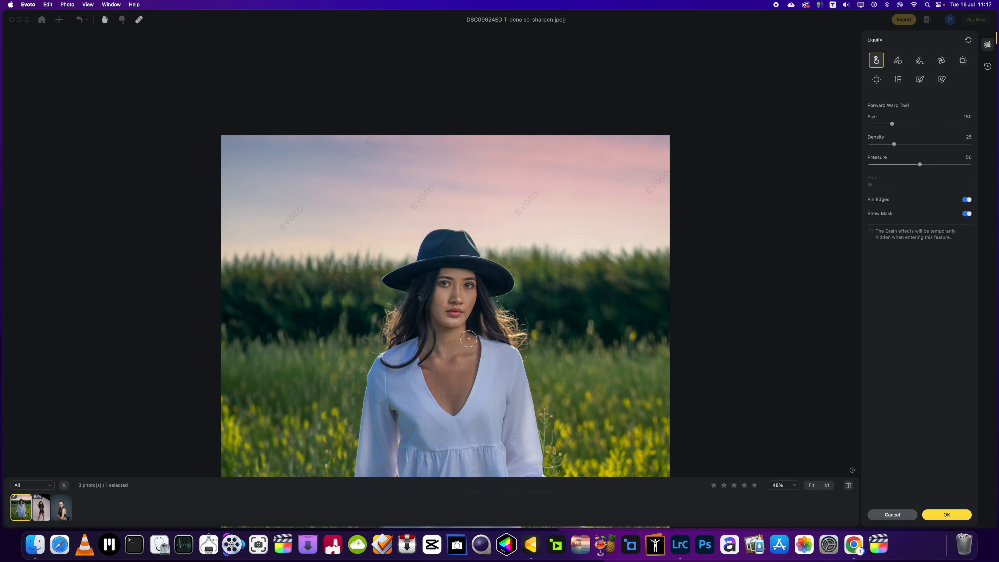
{"action": "scroll", "coordinate": [468, 338], "scroll_direction": "up", "scroll_amount": 3}
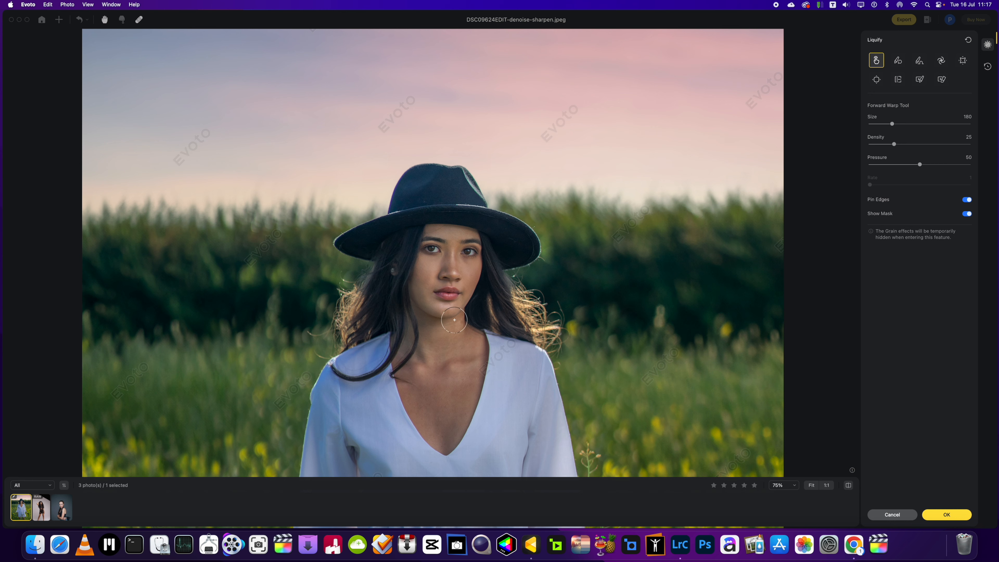
{"action": "scroll", "coordinate": [444, 276], "scroll_direction": "up", "scroll_amount": 3}
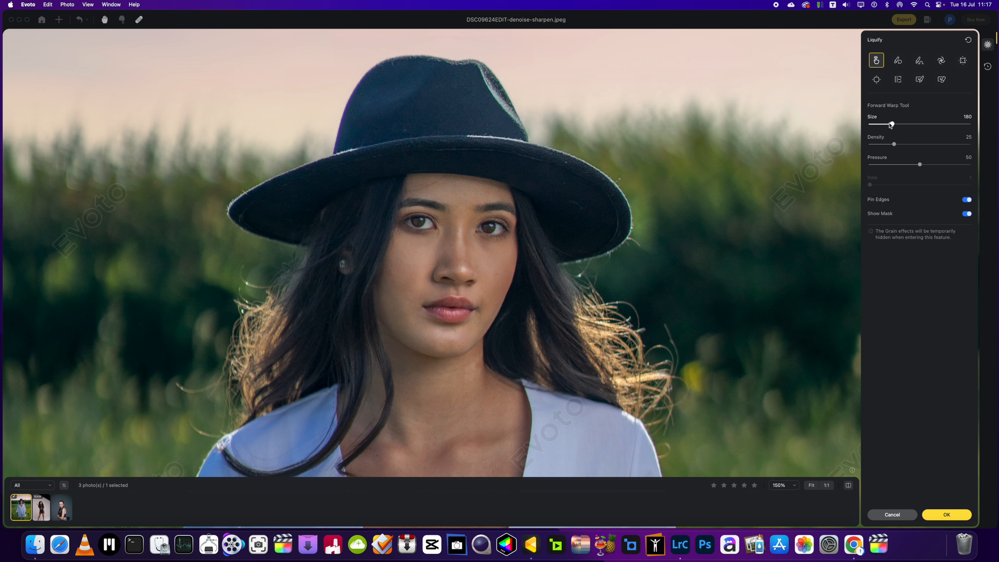
Step: Set the Forward Warp tool to Size 700 and Pressure 51, and apply the Liquify edit
{"action": "left_click_drag", "start_coordinate": [891, 125], "coordinate": [885, 124]}
{"action": "left_click", "coordinate": [920, 164]}
{"action": "scroll", "coordinate": [444, 336], "scroll_direction": "down", "scroll_amount": 10}
{"action": "scroll", "coordinate": [473, 371], "scroll_direction": "up", "scroll_amount": 5}
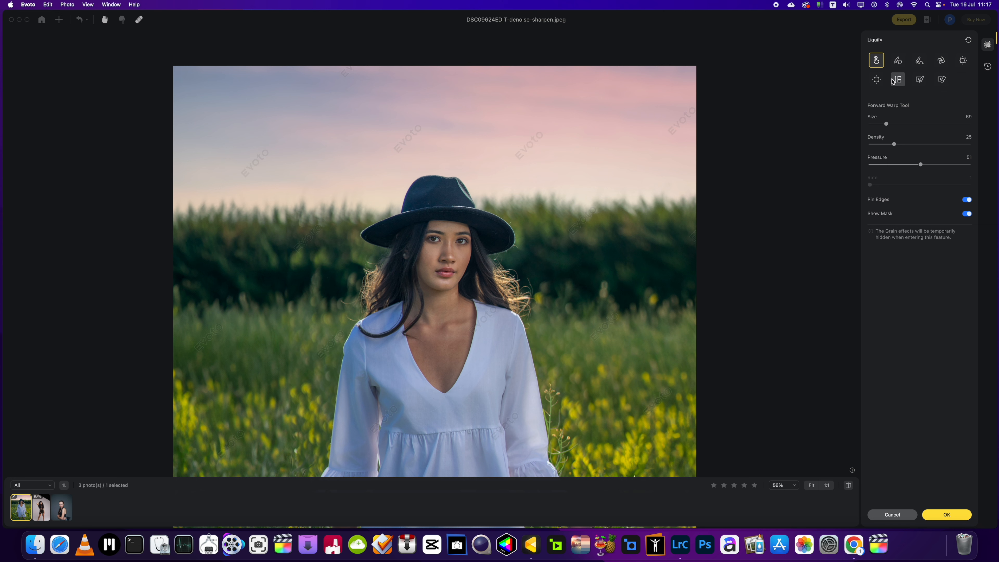
{"action": "left_click_drag", "start_coordinate": [886, 124], "coordinate": [895, 123]}
{"action": "left_click_drag", "start_coordinate": [895, 124], "coordinate": [898, 124]}
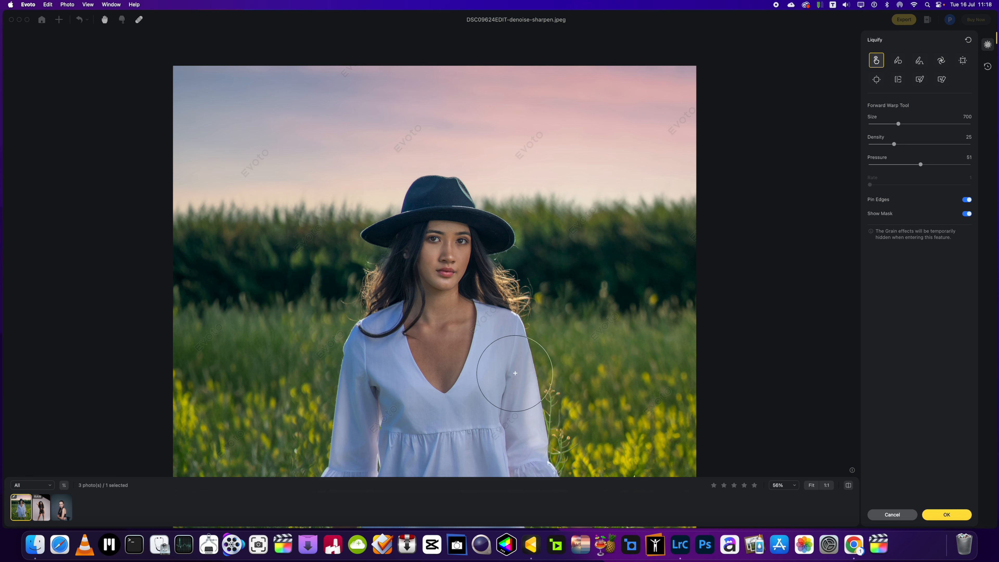
{"action": "left_click", "coordinate": [942, 515]}
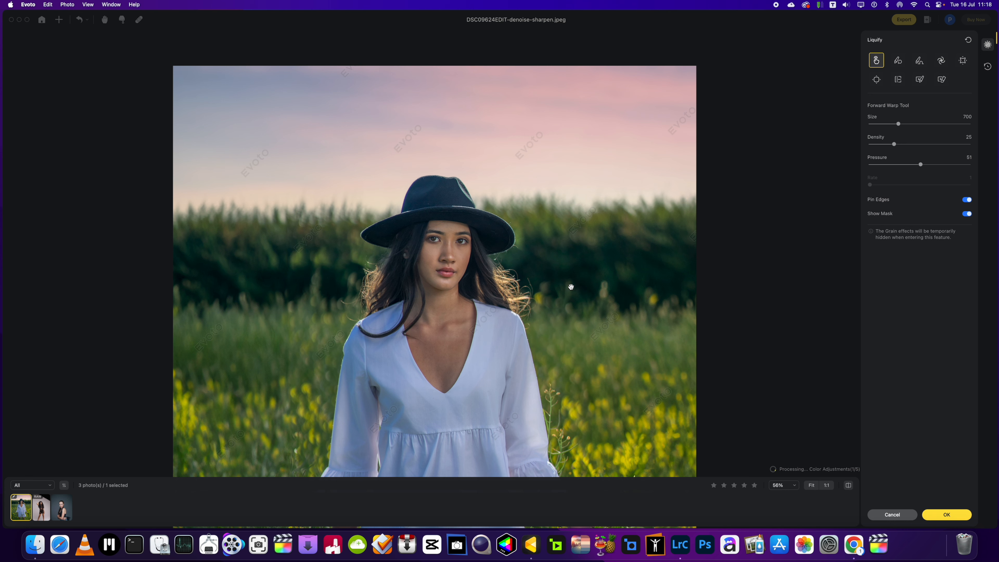
Step: Examine the woman's face, hair and dress at several magnifications in the liquified portrait
{"action": "scroll", "coordinate": [472, 286], "scroll_direction": "up", "scroll_amount": 5}
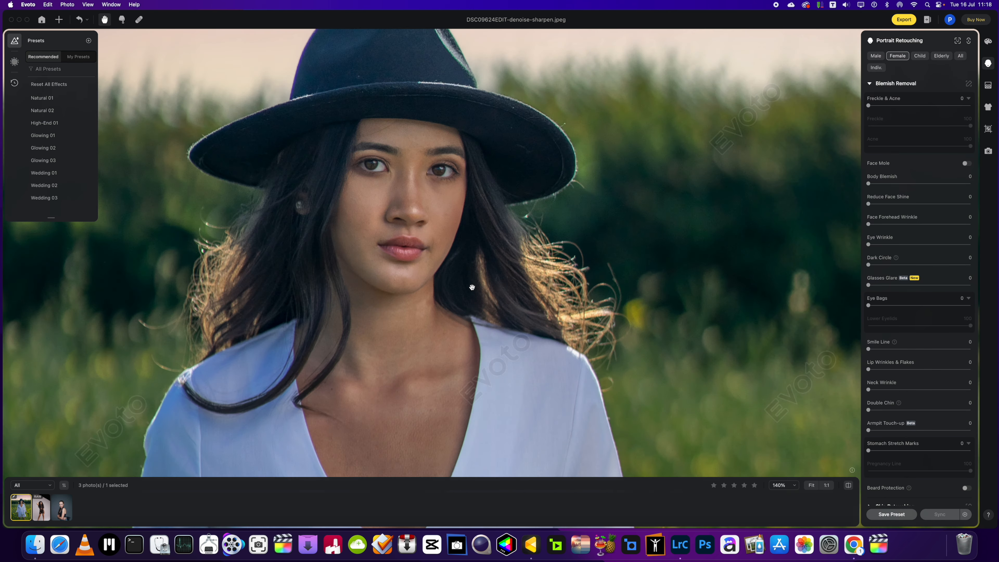
{"action": "scroll", "coordinate": [490, 291], "scroll_direction": "down", "scroll_amount": 3}
{"action": "scroll", "coordinate": [510, 219], "scroll_direction": "up", "scroll_amount": 3}
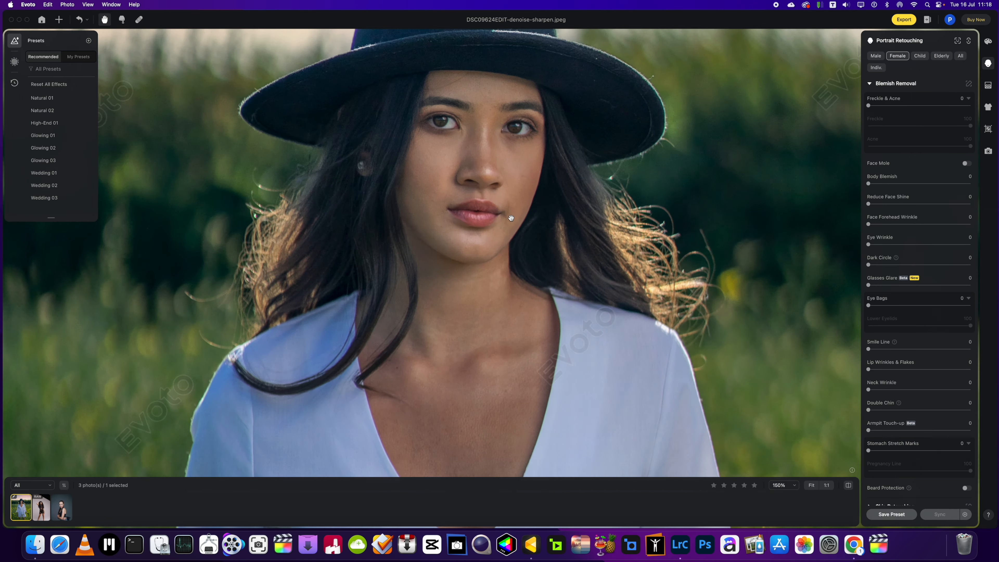
{"action": "scroll", "coordinate": [510, 218], "scroll_direction": "down", "scroll_amount": 5}
{"action": "scroll", "coordinate": [497, 262], "scroll_direction": "up", "scroll_amount": 2}
{"action": "scroll", "coordinate": [497, 262], "scroll_direction": "up", "scroll_amount": 2}
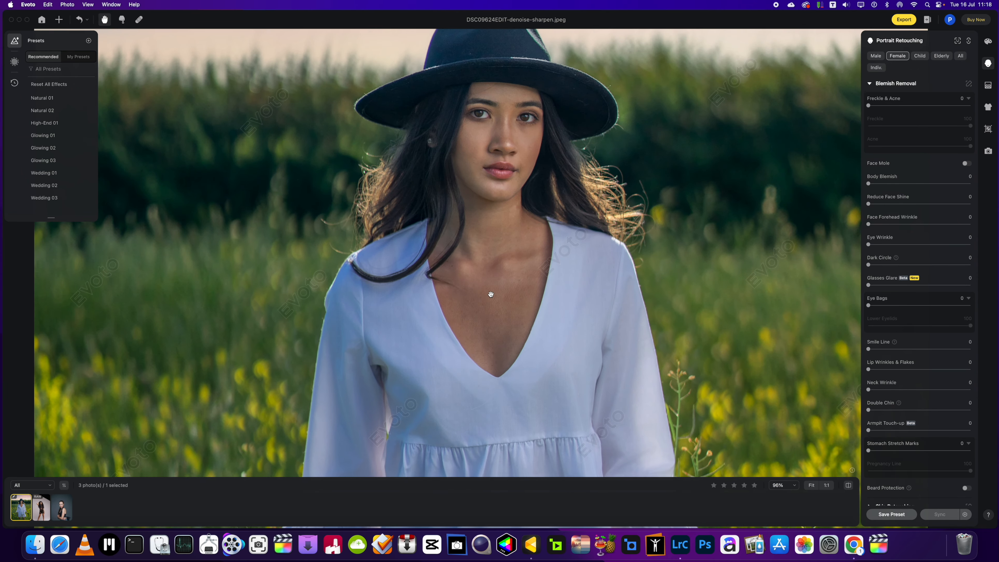
{"action": "scroll", "coordinate": [480, 269], "scroll_direction": "down", "scroll_amount": 4}
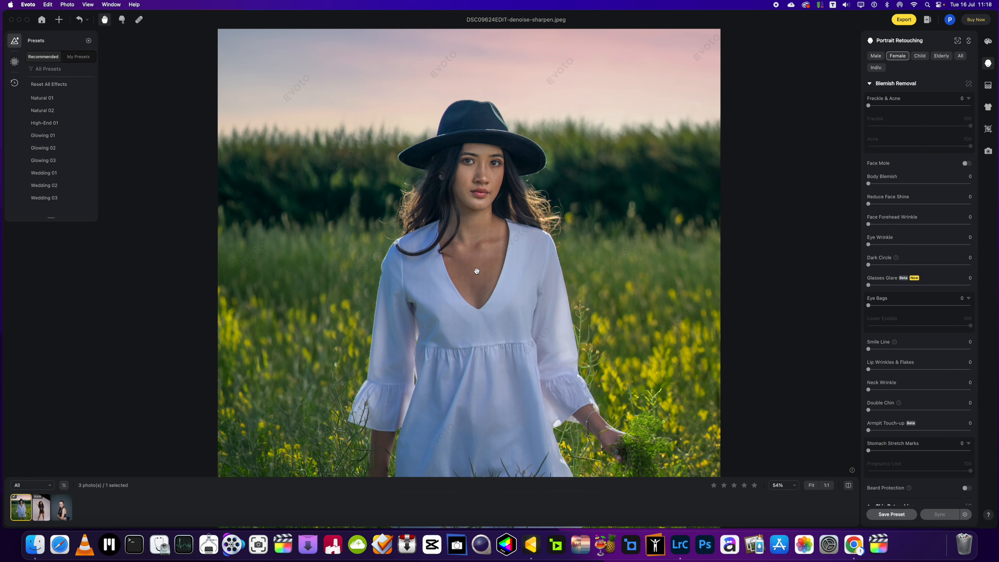
{"action": "scroll", "coordinate": [477, 271], "scroll_direction": "down", "scroll_amount": 1}
{"action": "scroll", "coordinate": [482, 228], "scroll_direction": "up", "scroll_amount": 2}
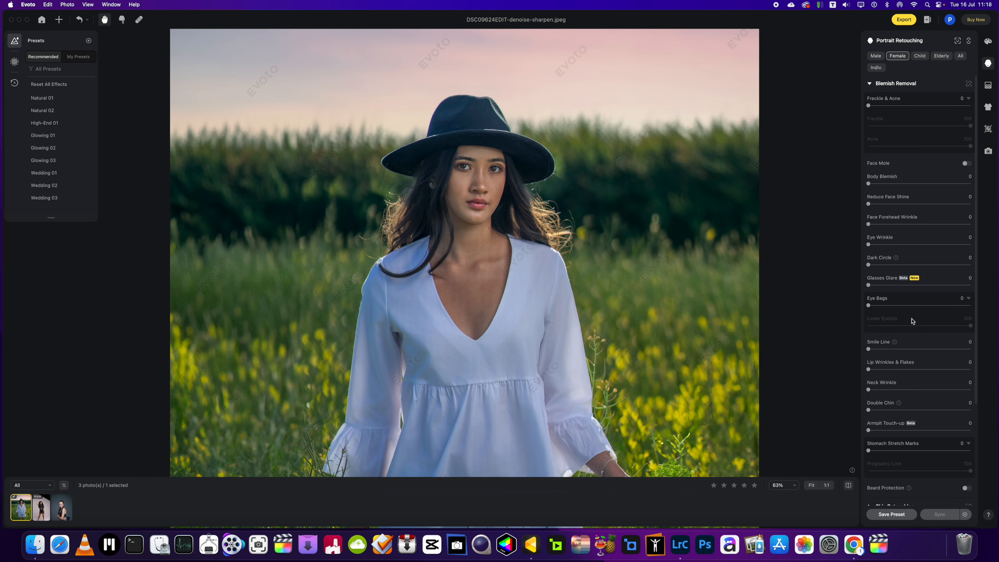
Step: Reduce the woman's eye bags by setting Eye Bags to 30
{"action": "left_click_drag", "start_coordinate": [868, 305], "coordinate": [903, 310]}
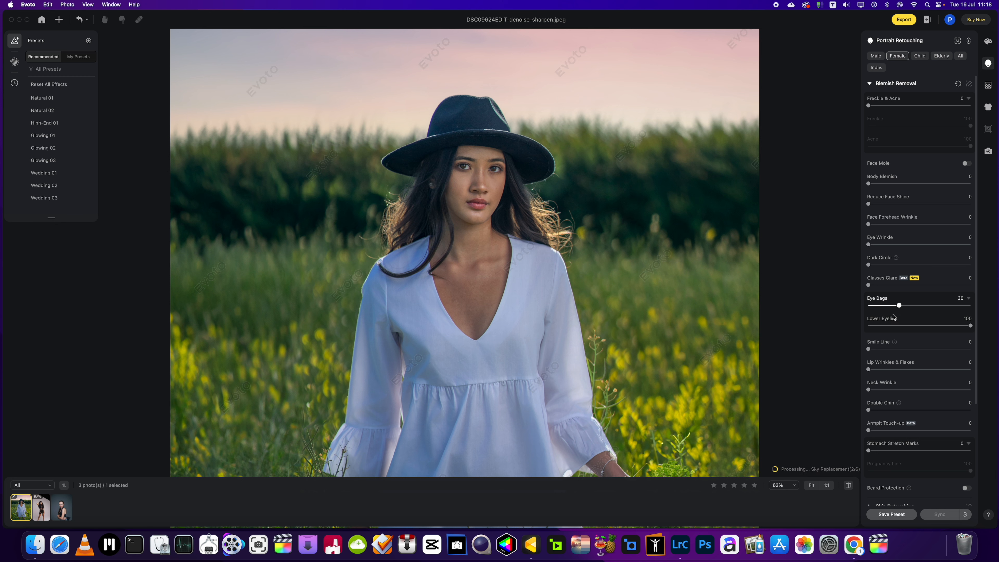
{"action": "scroll", "coordinate": [909, 369], "scroll_direction": "down", "scroll_amount": 5}
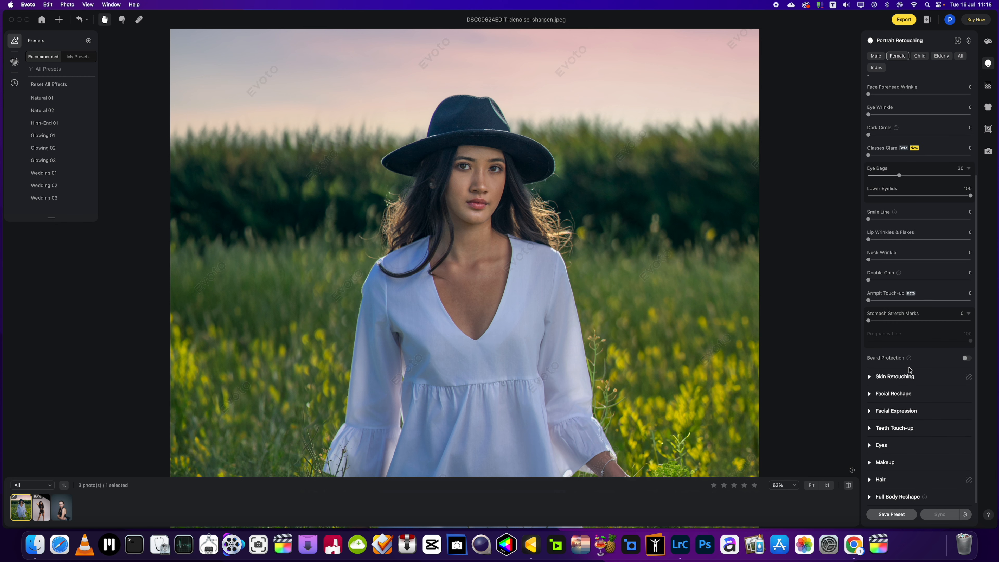
Step: Brighten both of the woman's eyes with the Eyes Brightness setting, trying 100 and settling on 20
{"action": "left_click", "coordinate": [871, 445]}
{"action": "scroll", "coordinate": [792, 416], "scroll_direction": "up", "scroll_amount": 2}
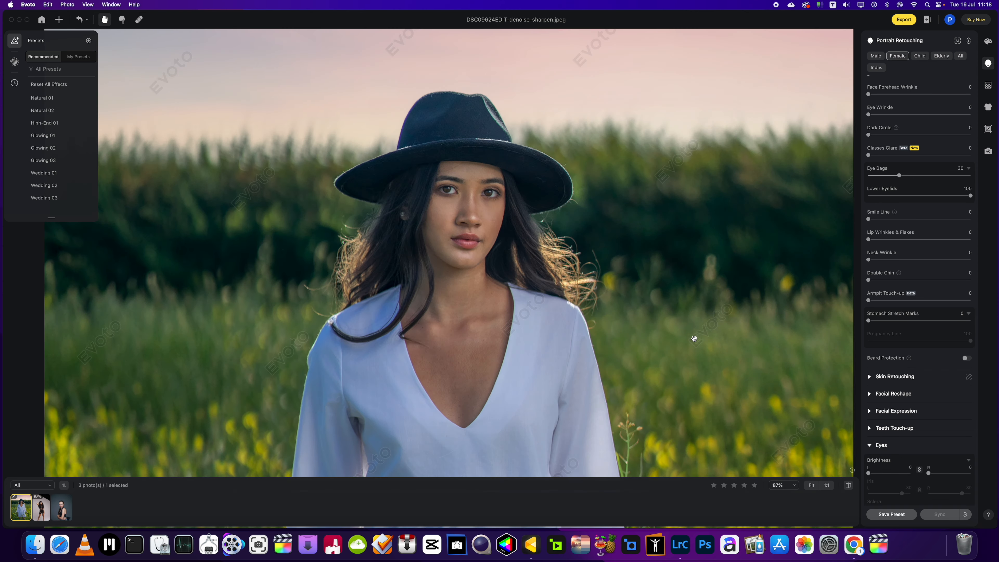
{"action": "scroll", "coordinate": [693, 338], "scroll_direction": "down", "scroll_amount": 2}
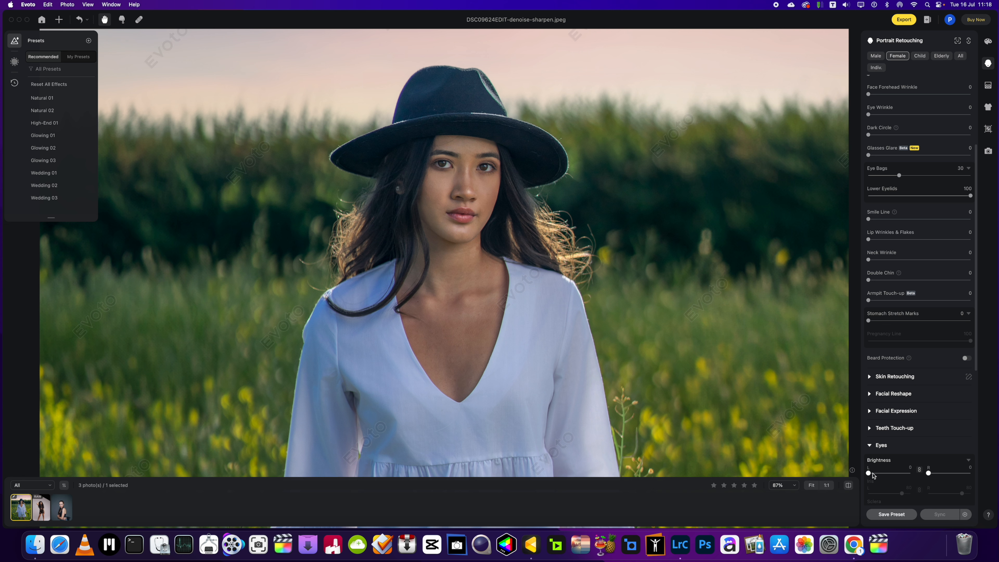
{"action": "left_click_drag", "start_coordinate": [871, 475], "coordinate": [995, 474]}
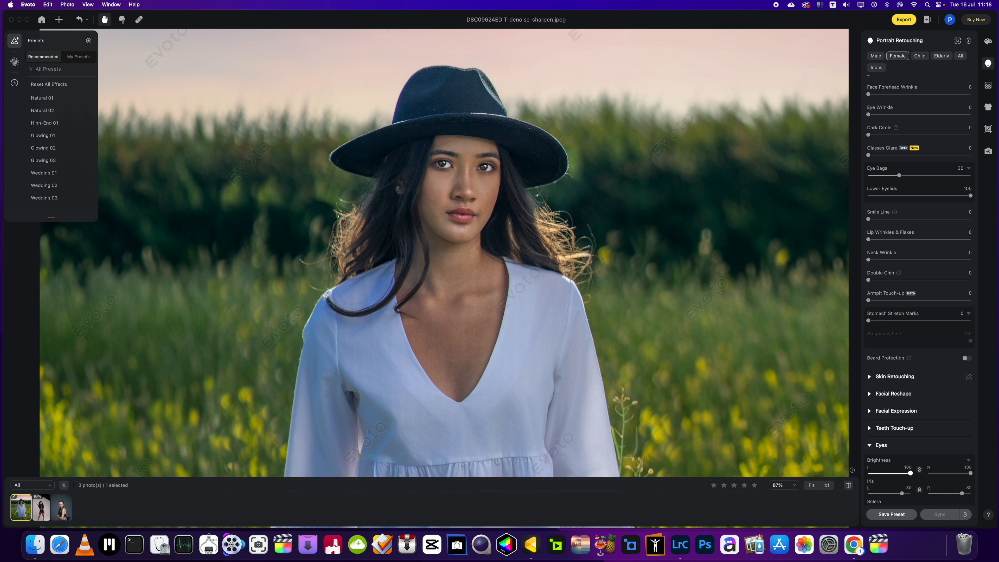
{"action": "left_click_drag", "start_coordinate": [970, 478], "coordinate": [876, 477]}
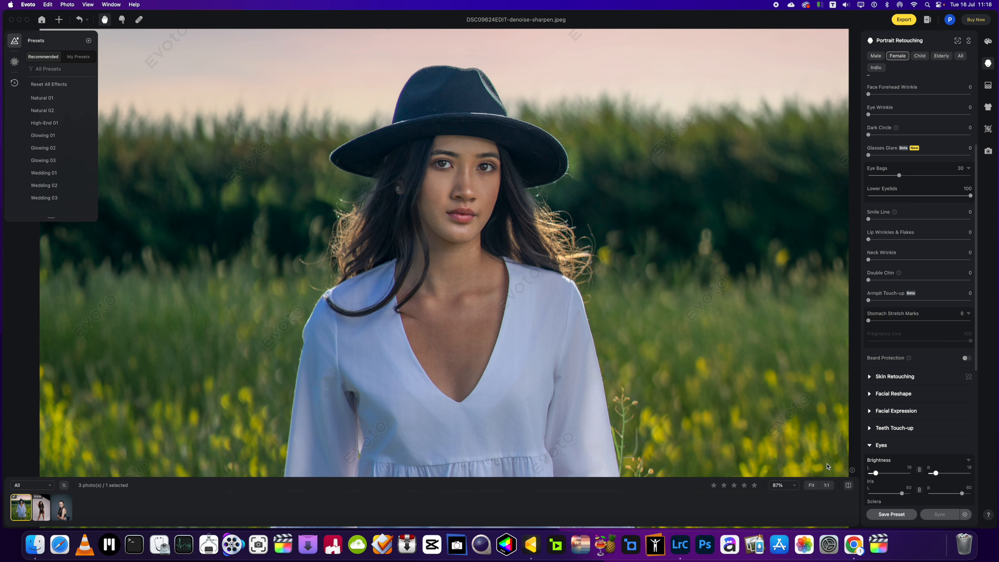
{"action": "scroll", "coordinate": [579, 351], "scroll_direction": "down", "scroll_amount": 5}
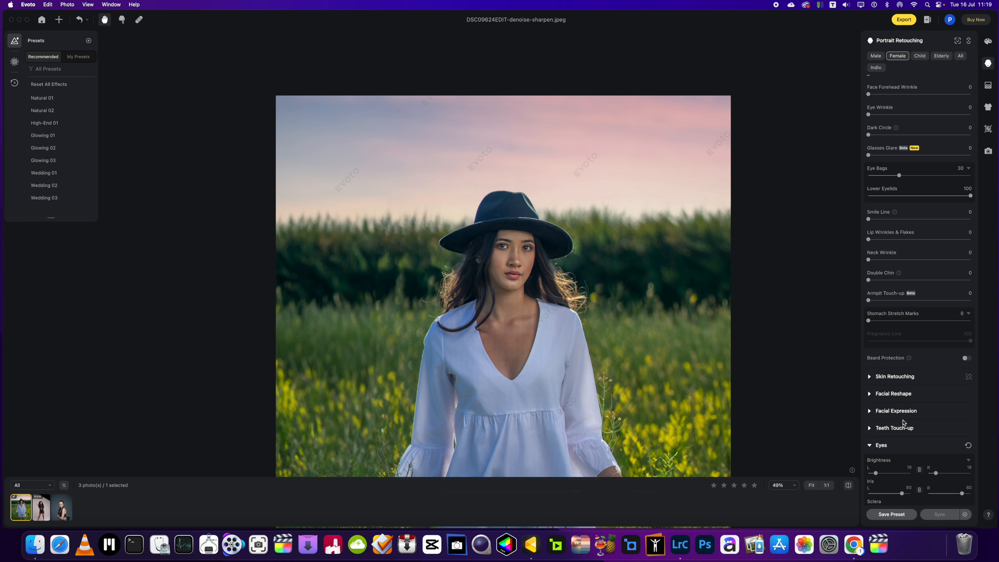
{"action": "left_click_drag", "start_coordinate": [875, 472], "coordinate": [910, 473]}
{"action": "scroll", "coordinate": [674, 414], "scroll_direction": "down", "scroll_amount": 5}
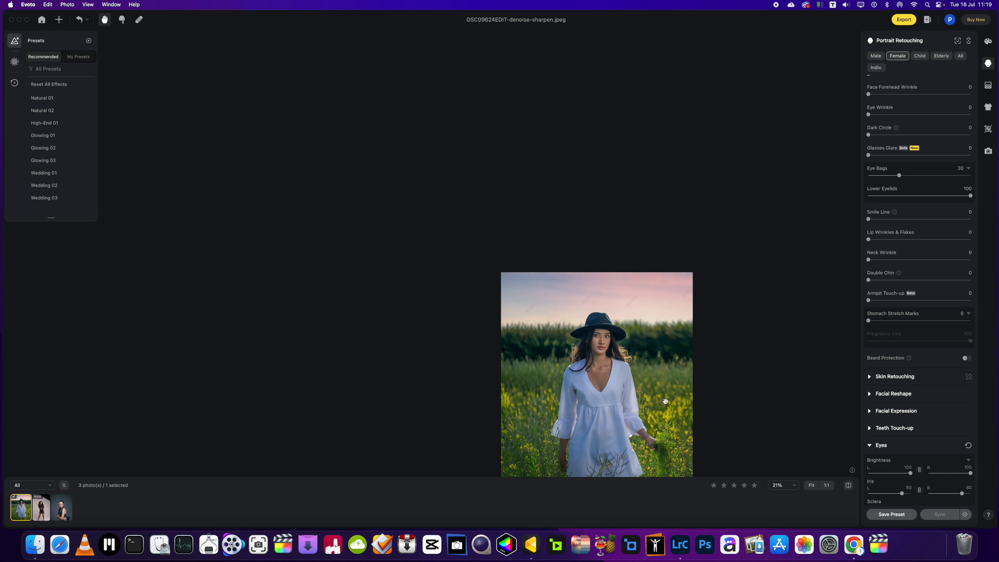
{"action": "scroll", "coordinate": [590, 366], "scroll_direction": "up", "scroll_amount": 3}
{"action": "scroll", "coordinate": [569, 350], "scroll_direction": "up", "scroll_amount": 4}
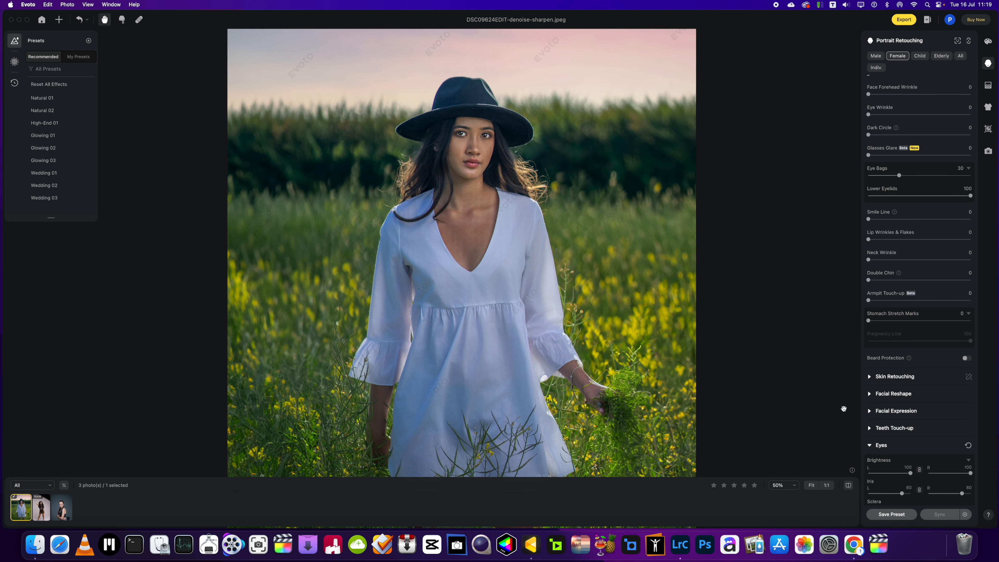
{"action": "left_click_drag", "start_coordinate": [963, 475], "coordinate": [937, 474]}
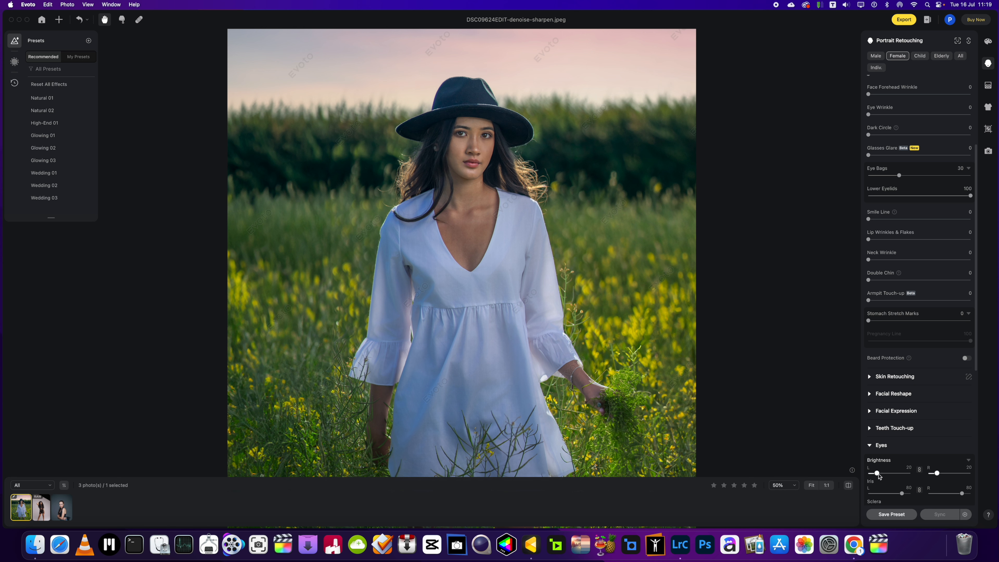
{"action": "left_click_drag", "start_coordinate": [879, 474], "coordinate": [878, 474]}
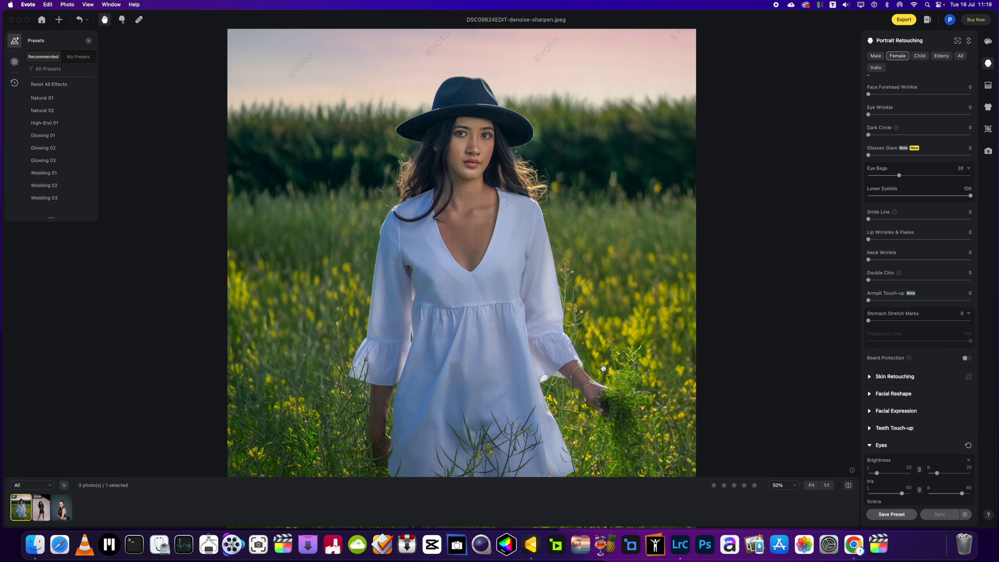
Step: Review the Teeth Touch-up settings and the Eyes settings, including the catchlight choices, for the woman's portrait
{"action": "scroll", "coordinate": [484, 268], "scroll_direction": "up", "scroll_amount": 2}
{"action": "left_click_drag", "start_coordinate": [481, 269], "coordinate": [490, 285]}
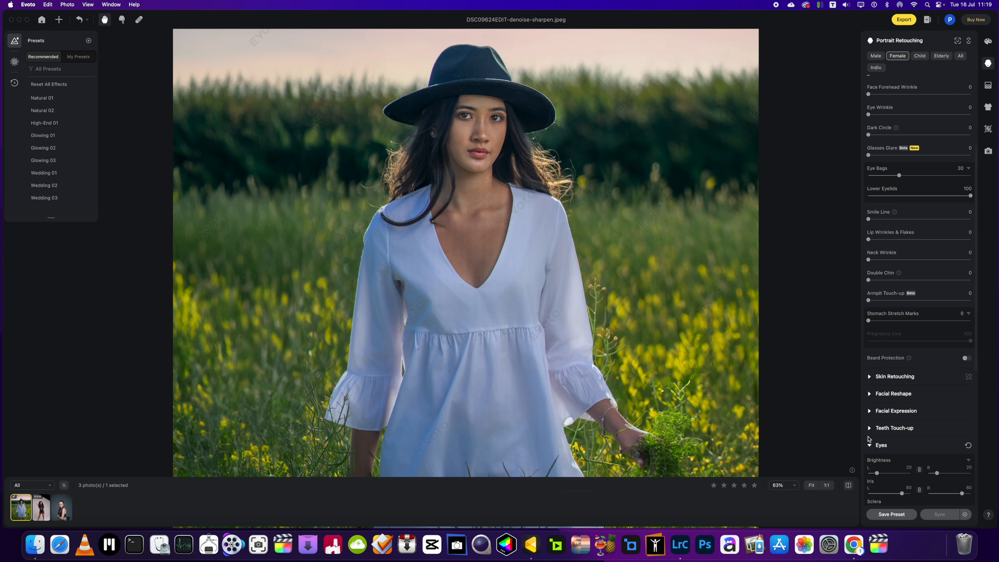
{"action": "left_click", "coordinate": [869, 428]}
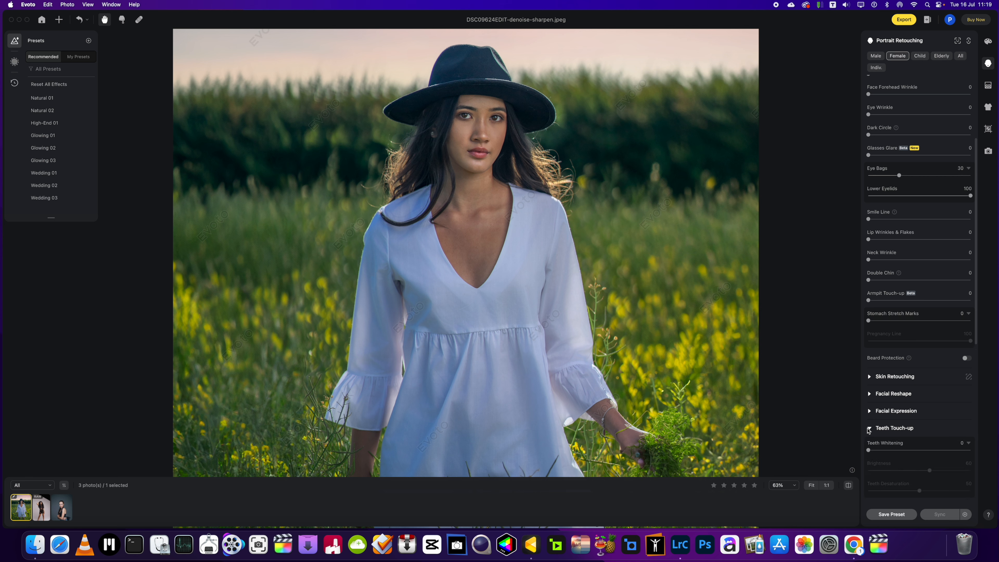
{"action": "left_click", "coordinate": [869, 428]}
{"action": "left_click", "coordinate": [874, 445]}
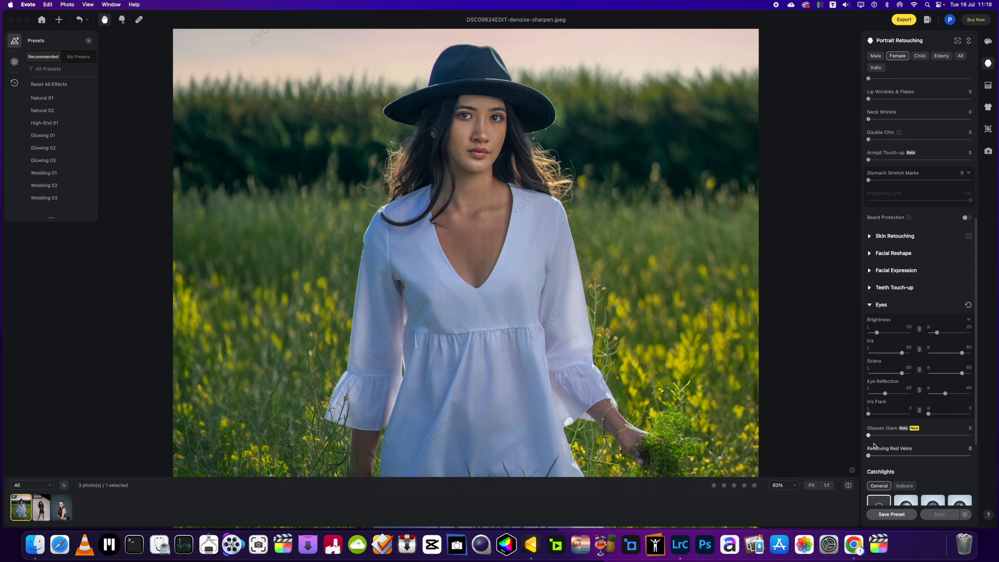
{"action": "scroll", "coordinate": [873, 445], "scroll_direction": "down", "scroll_amount": 2}
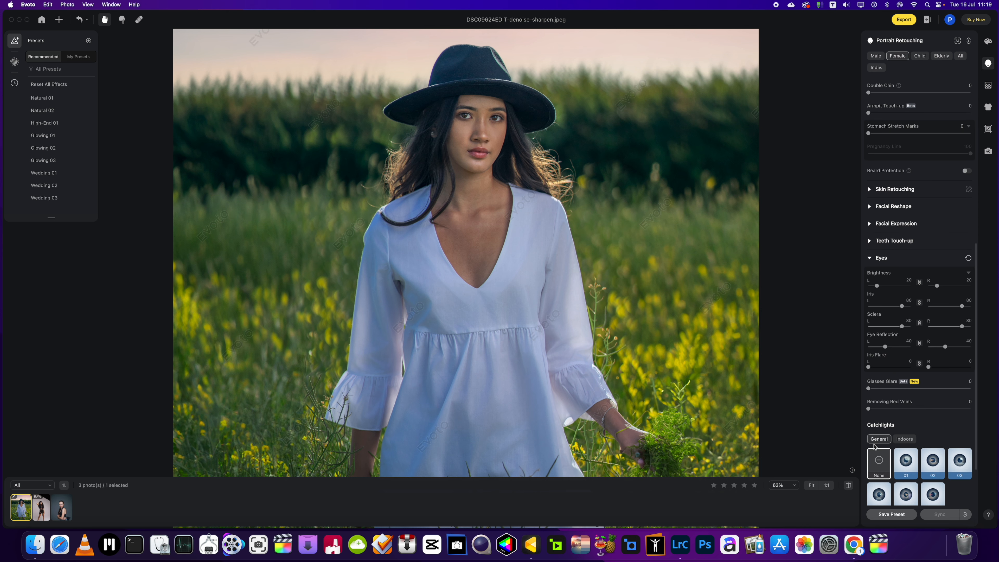
Step: Try the Facial Expression controls on the woman, testing Gentle Smile and setting Smile Generation to 2
{"action": "left_click", "coordinate": [869, 224]}
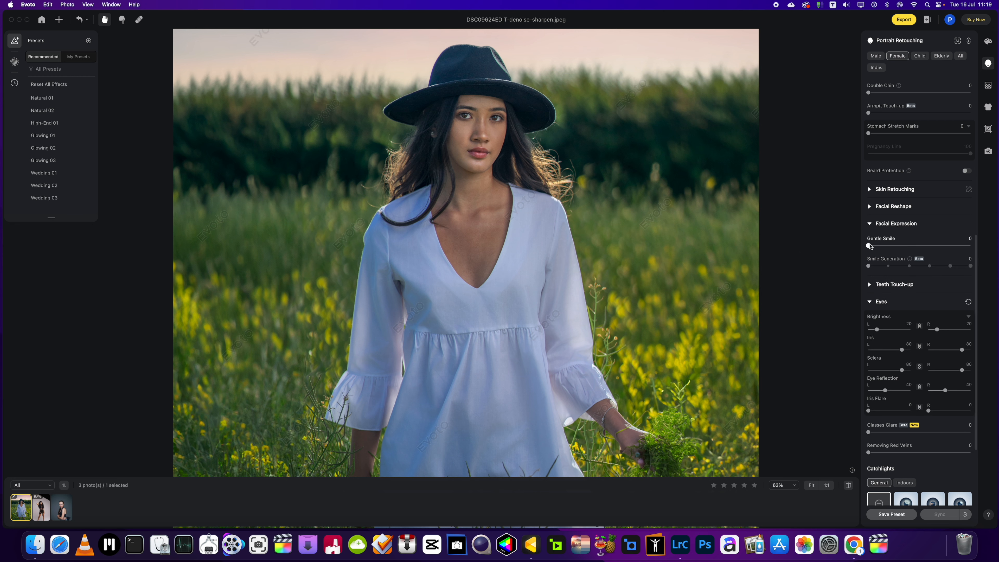
{"action": "mouse_move", "coordinate": [869, 245]}
{"action": "left_mouse_down"}
{"action": "mouse_move", "coordinate": [961, 248]}
{"action": "mouse_move", "coordinate": [895, 257]}
{"action": "mouse_move", "coordinate": [964, 248]}
{"action": "mouse_move", "coordinate": [855, 258]}
{"action": "left_mouse_up"}
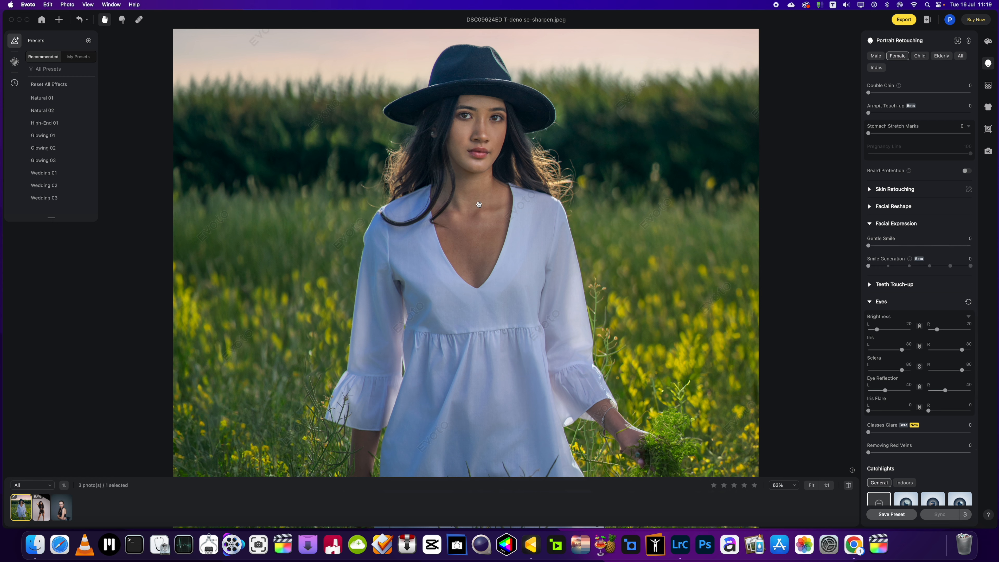
{"action": "scroll", "coordinate": [576, 251], "scroll_direction": "up", "scroll_amount": 3}
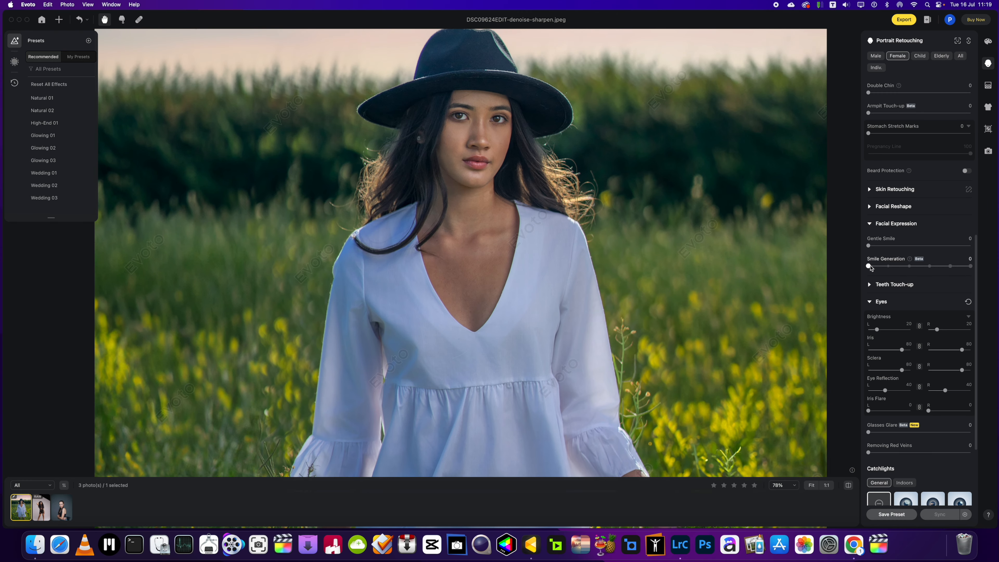
{"action": "left_click_drag", "start_coordinate": [868, 266], "coordinate": [888, 267]}
{"action": "left_click_drag", "start_coordinate": [890, 267], "coordinate": [901, 269]}
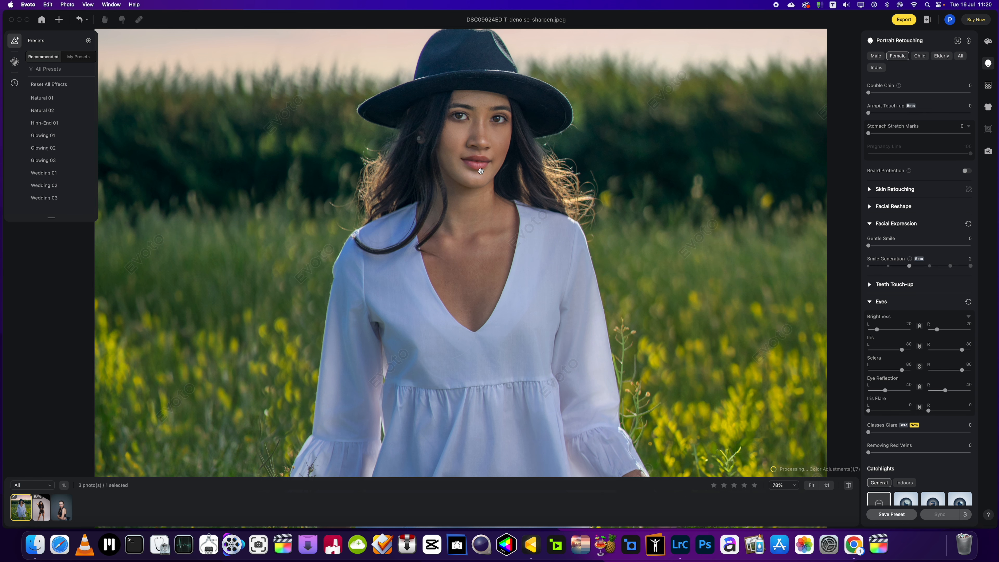
{"action": "scroll", "coordinate": [481, 171], "scroll_direction": "up", "scroll_amount": 3}
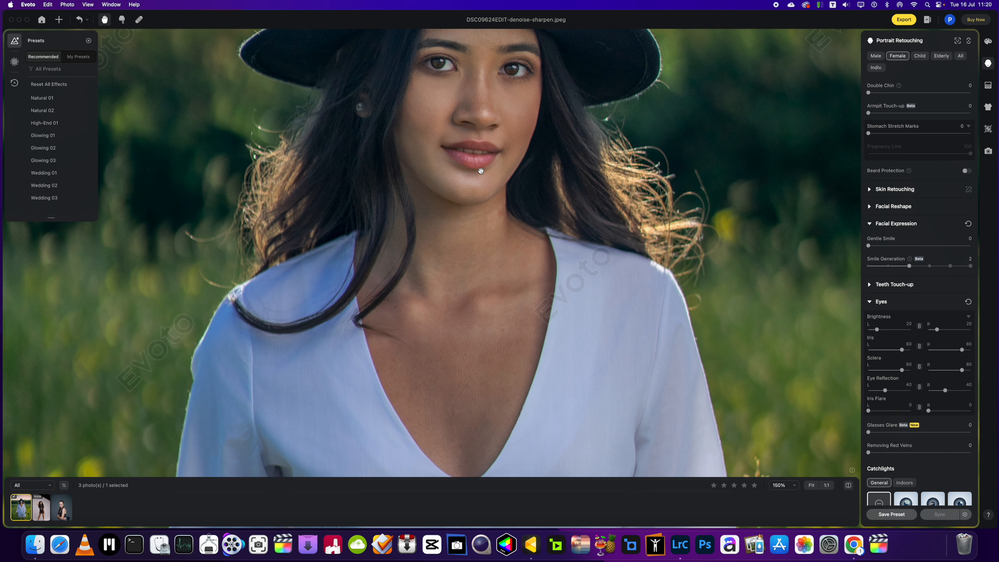
Step: Try a subtle and a full smile on the woman by setting Smile Generation to 1 and to 5
{"action": "left_click", "coordinate": [888, 266]}
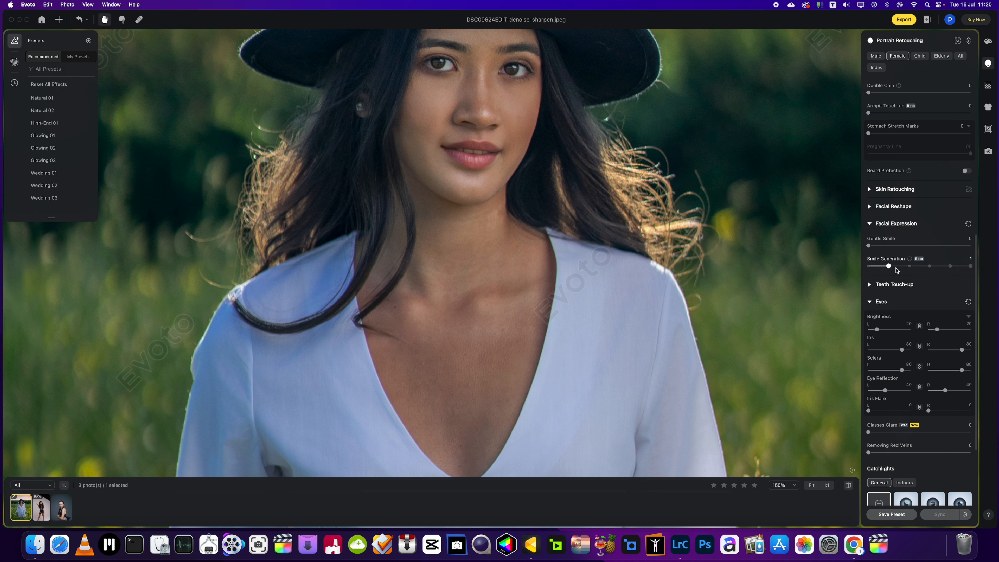
{"action": "left_click", "coordinate": [970, 267]}
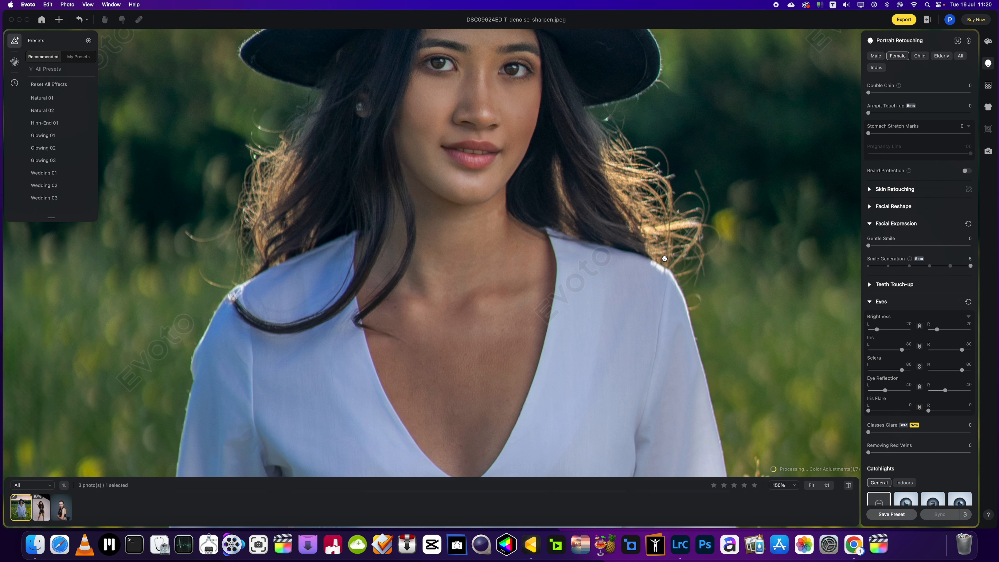
{"action": "scroll", "coordinate": [664, 258], "scroll_direction": "down", "scroll_amount": 5}
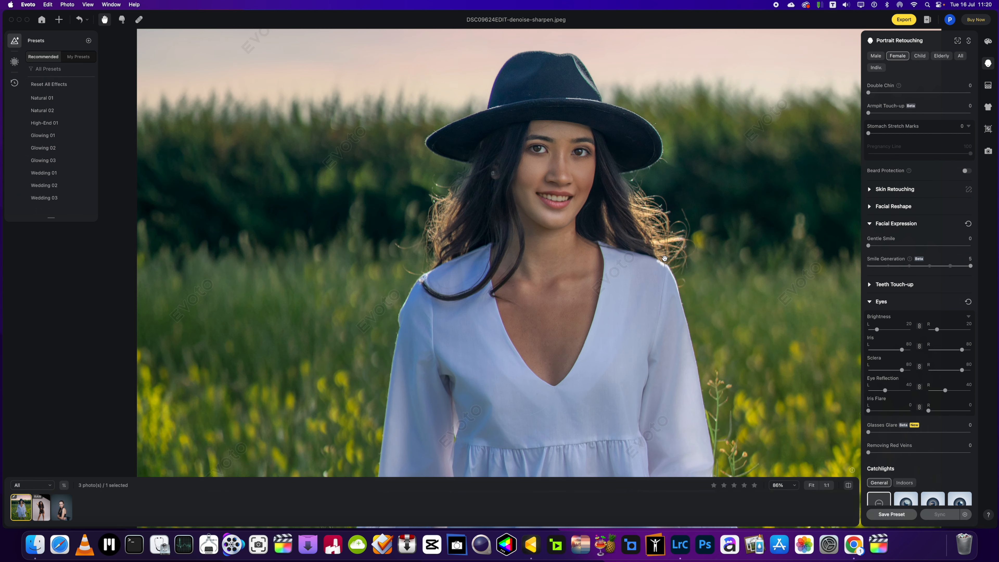
Step: Compare Smile Generation levels 2 and 1 on the woman's mouth, and reset Smile Generation to 0
{"action": "left_click_drag", "start_coordinate": [971, 266], "coordinate": [915, 272]}
{"action": "mouse_move", "coordinate": [908, 266]}
{"action": "left_mouse_down"}
{"action": "mouse_move", "coordinate": [996, 272]}
{"action": "mouse_move", "coordinate": [911, 275]}
{"action": "left_mouse_up"}
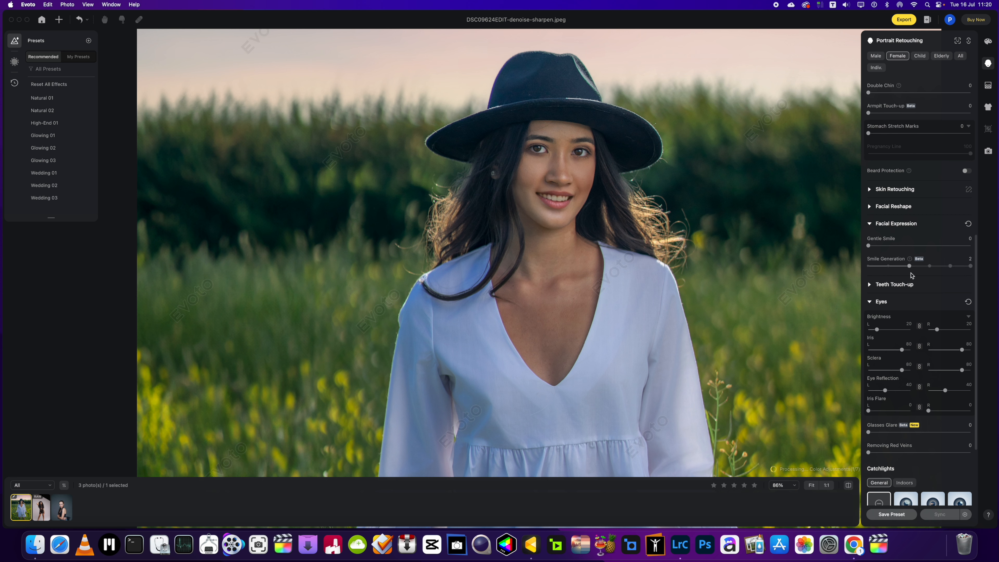
{"action": "left_click_drag", "start_coordinate": [910, 268], "coordinate": [888, 267]}
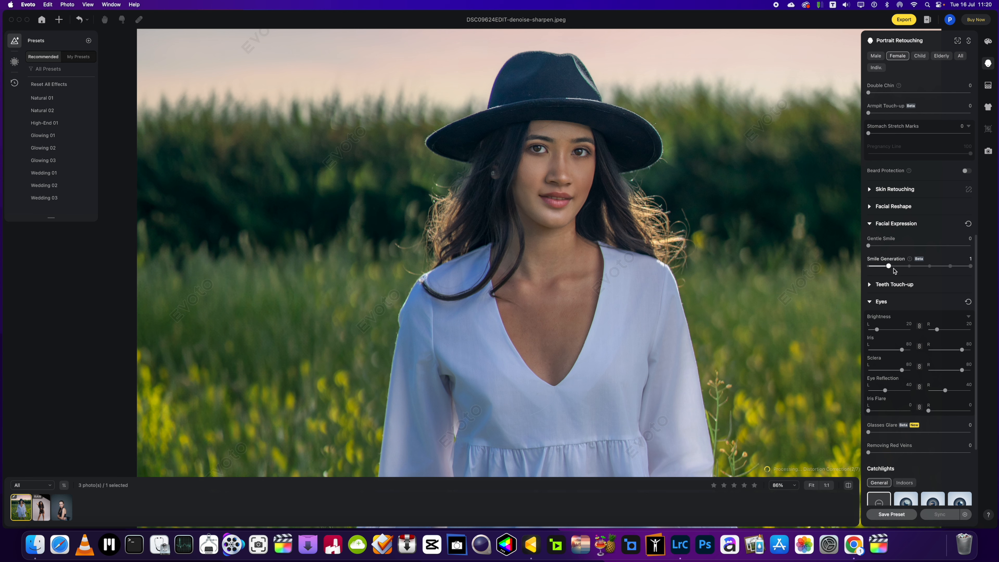
{"action": "scroll", "coordinate": [556, 203], "scroll_direction": "up", "scroll_amount": 5}
{"action": "scroll", "coordinate": [556, 203], "scroll_direction": "up", "scroll_amount": 2}
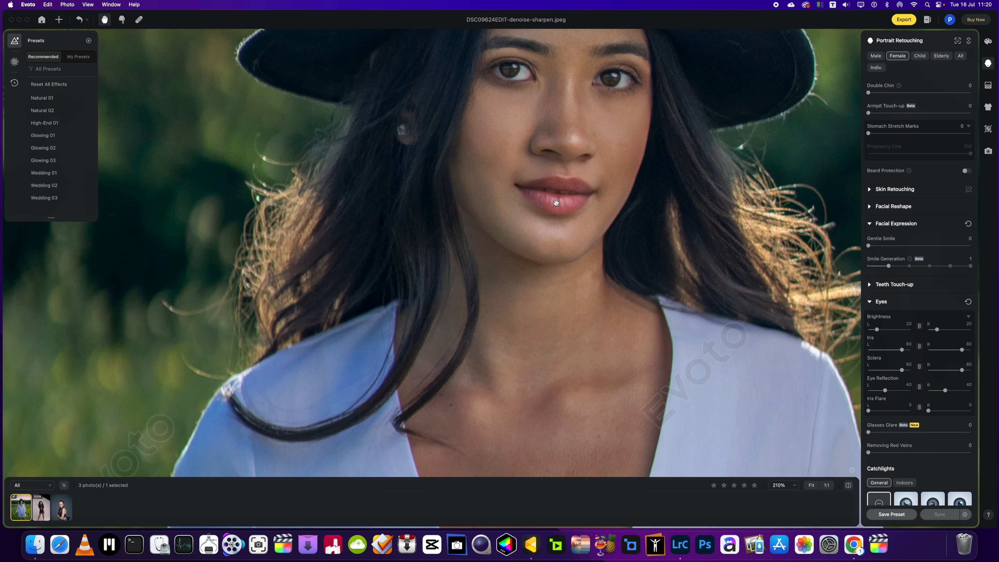
{"action": "left_click", "coordinate": [901, 266]}
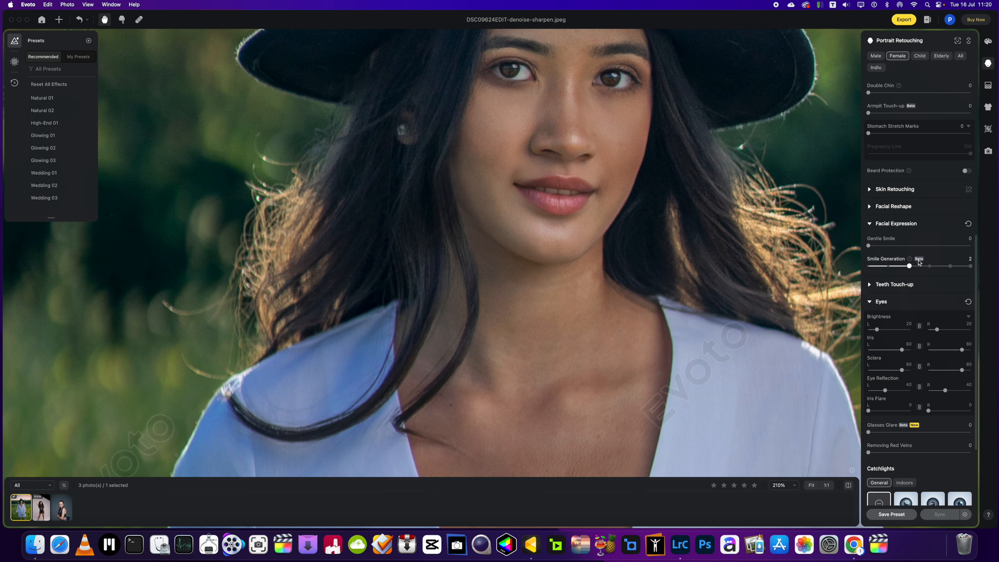
{"action": "scroll", "coordinate": [779, 261], "scroll_direction": "down", "scroll_amount": 10}
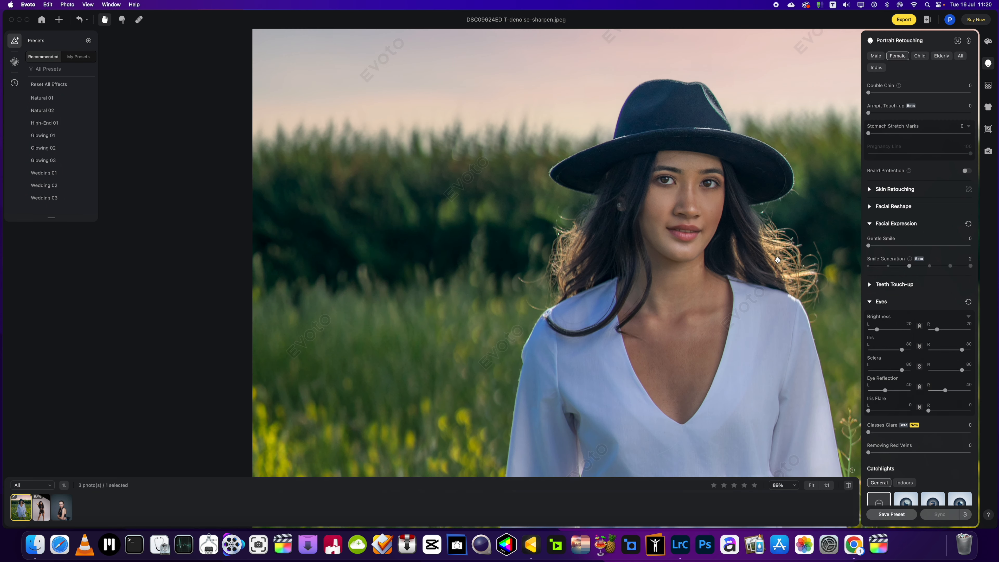
{"action": "left_click_drag", "start_coordinate": [745, 256], "coordinate": [652, 254]}
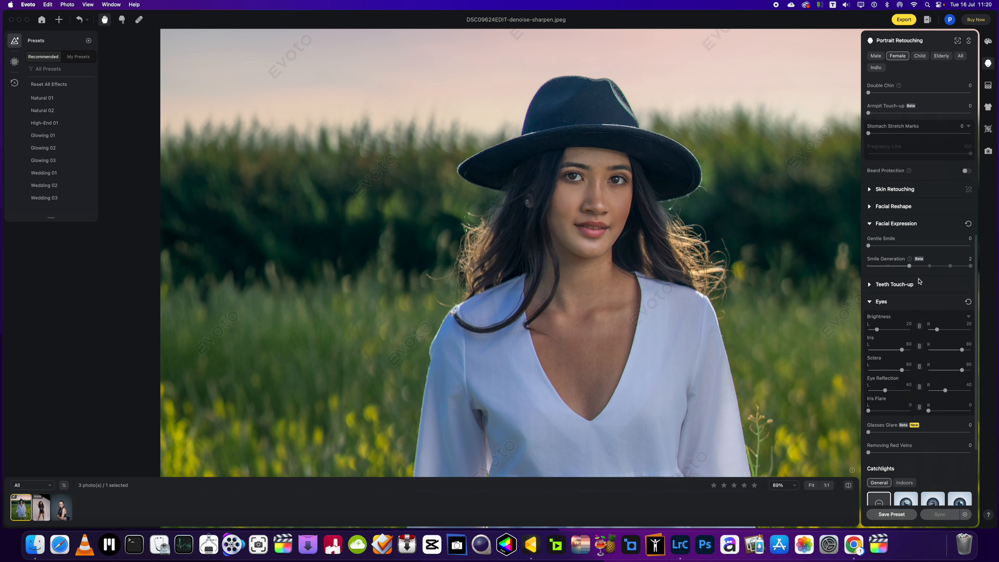
{"action": "scroll", "coordinate": [809, 281], "scroll_direction": "down", "scroll_amount": 3}
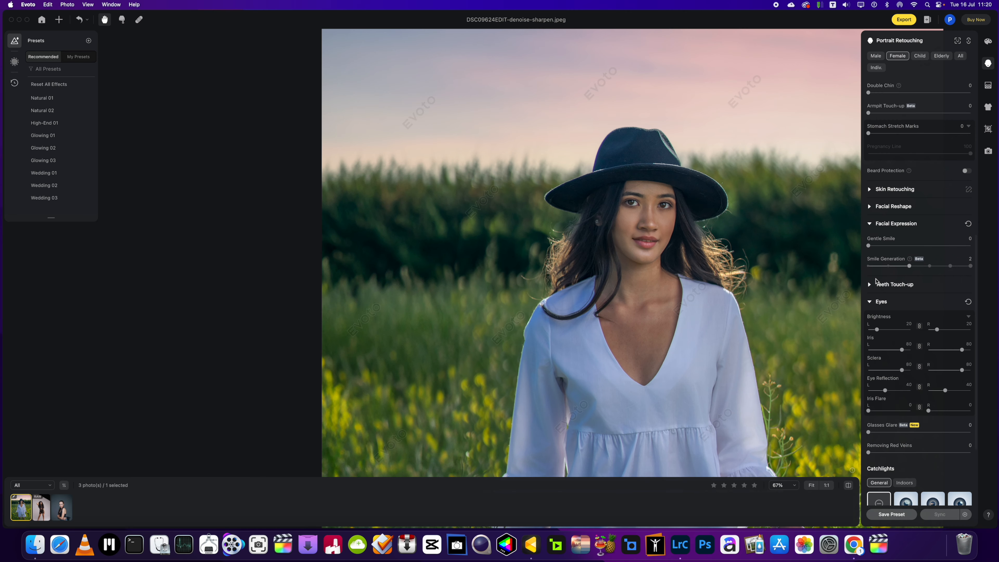
{"action": "left_click_drag", "start_coordinate": [908, 266], "coordinate": [894, 268]}
Step: Apply eyelash style 07 from the Makeup settings to the woman and inspect her eyes close up
{"action": "scroll", "coordinate": [928, 415], "scroll_direction": "down", "scroll_amount": 4}
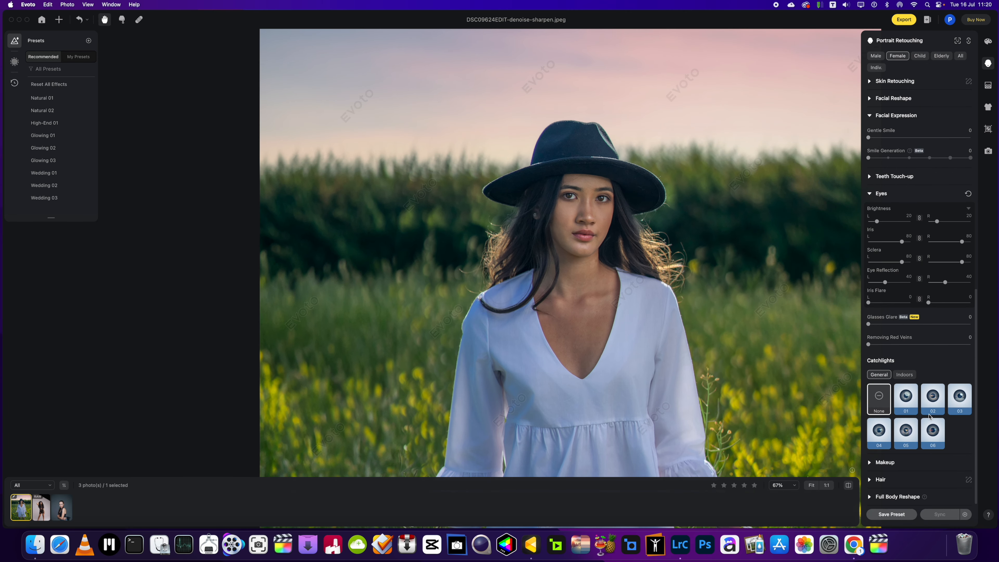
{"action": "left_click", "coordinate": [871, 463]}
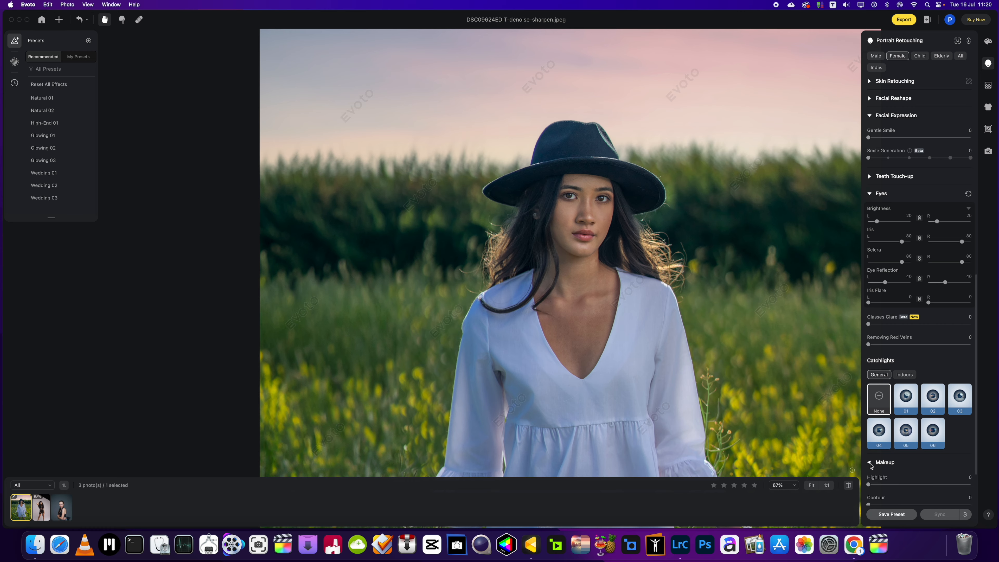
{"action": "scroll", "coordinate": [730, 354], "scroll_direction": "down", "scroll_amount": 3}
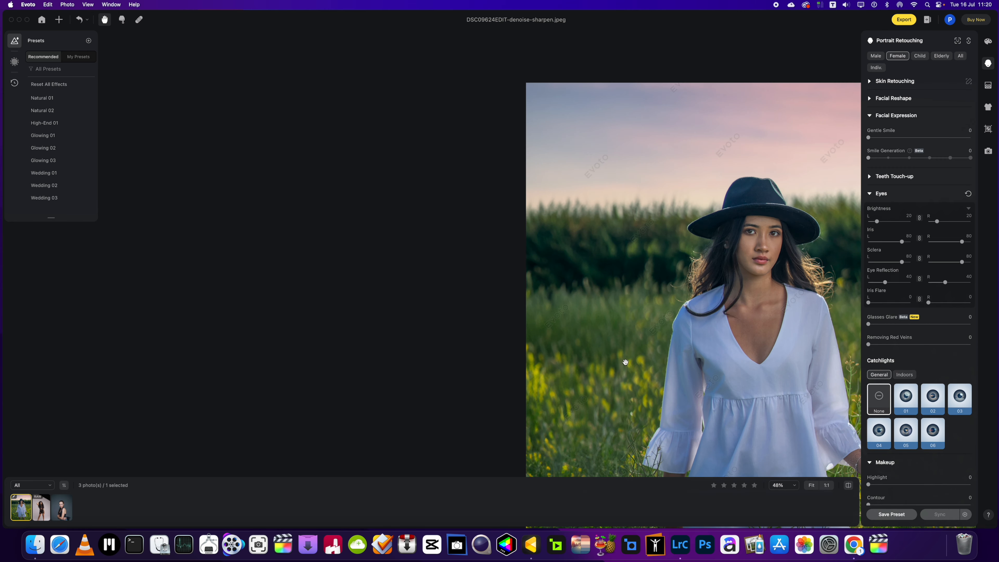
{"action": "scroll", "coordinate": [871, 427], "scroll_direction": "down", "scroll_amount": 8}
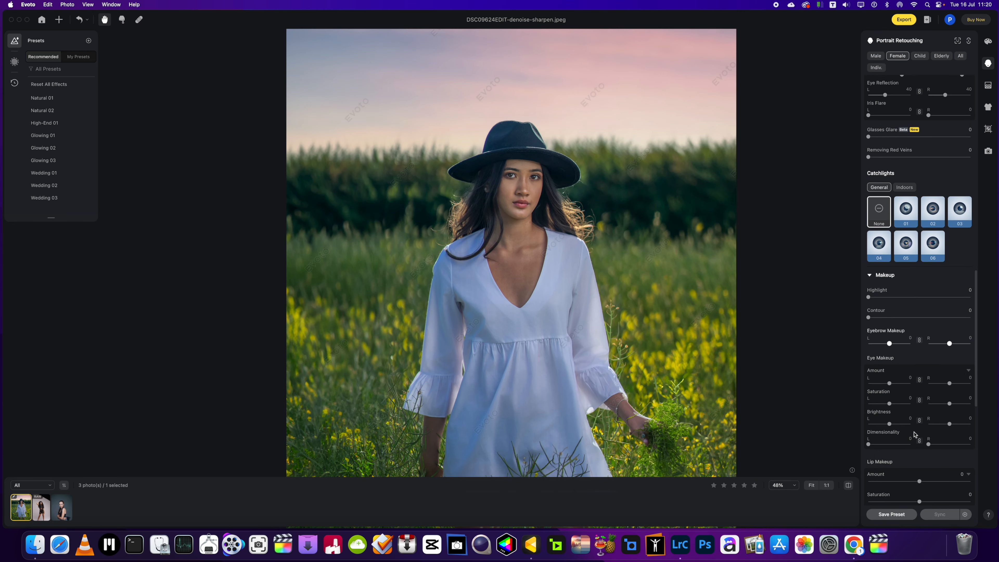
{"action": "scroll", "coordinate": [920, 428], "scroll_direction": "down", "scroll_amount": 3}
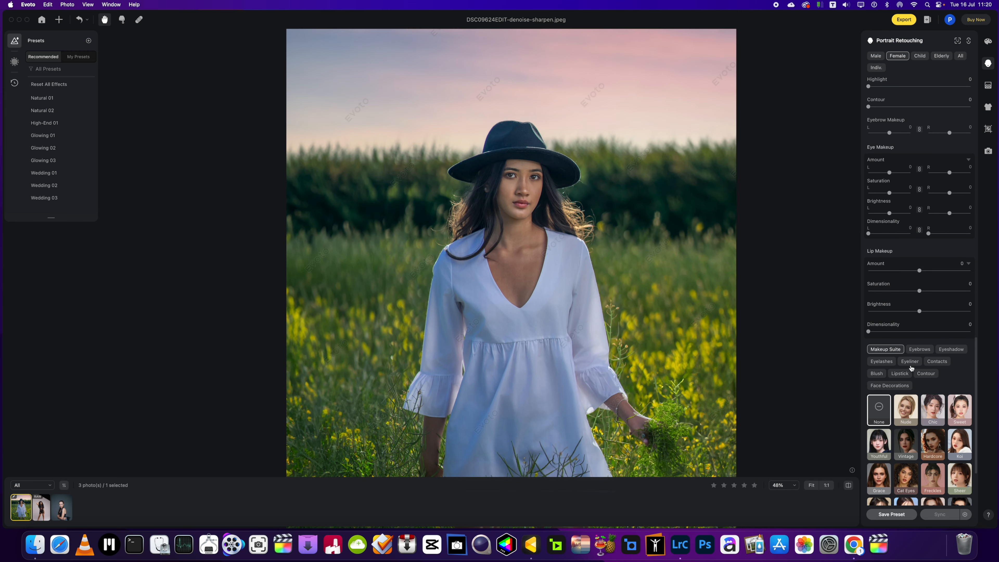
{"action": "left_click", "coordinate": [881, 362]}
{"action": "scroll", "coordinate": [490, 170], "scroll_direction": "up", "scroll_amount": 1}
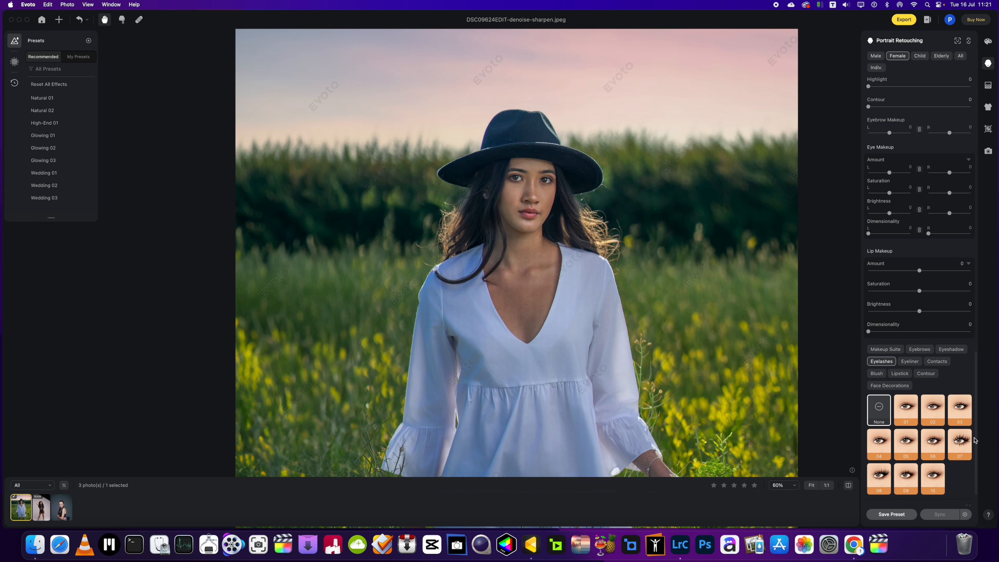
{"action": "left_click", "coordinate": [937, 444]}
{"action": "left_click", "coordinate": [958, 449]}
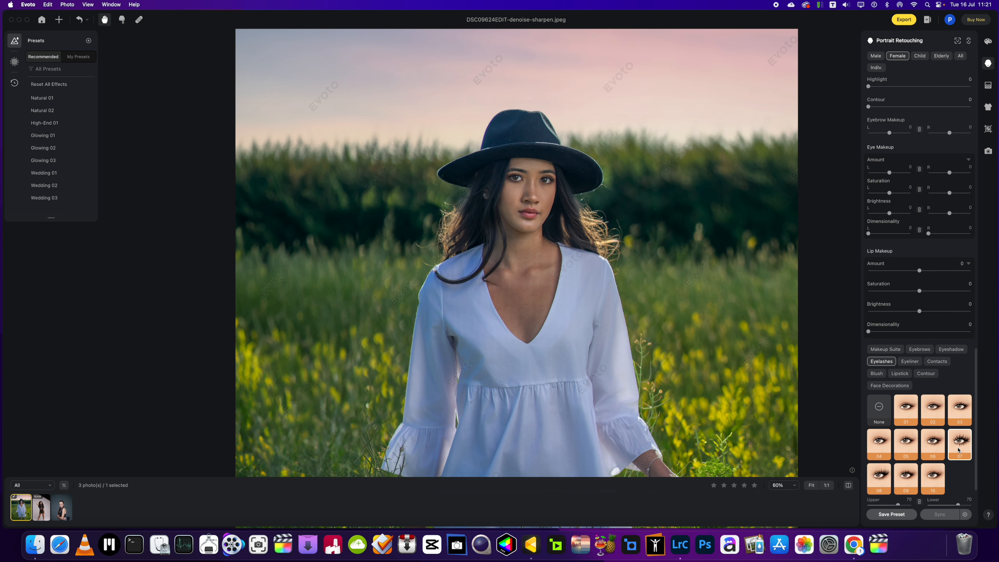
{"action": "scroll", "coordinate": [562, 236], "scroll_direction": "up", "scroll_amount": 4}
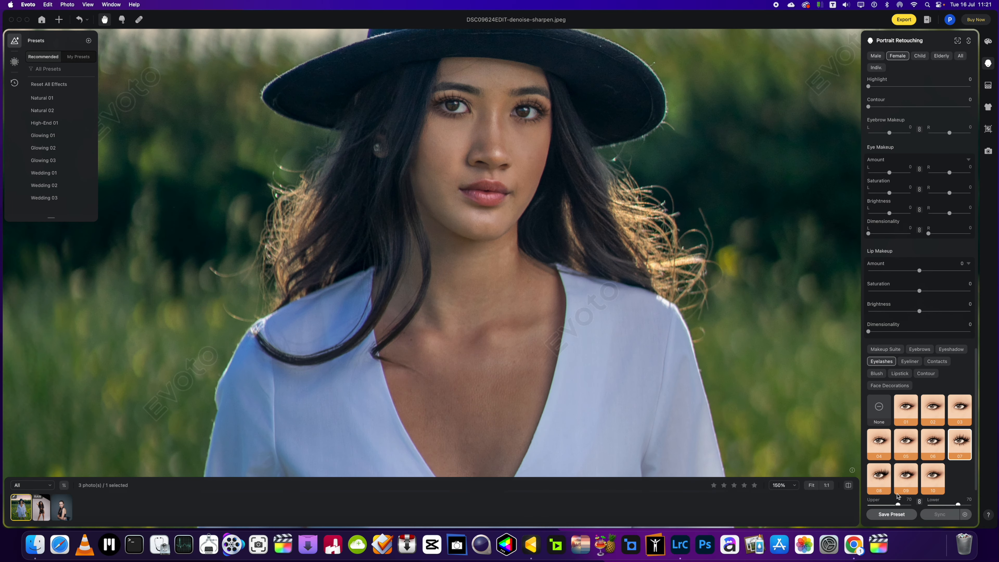
{"action": "scroll", "coordinate": [769, 419], "scroll_direction": "down", "scroll_amount": 4}
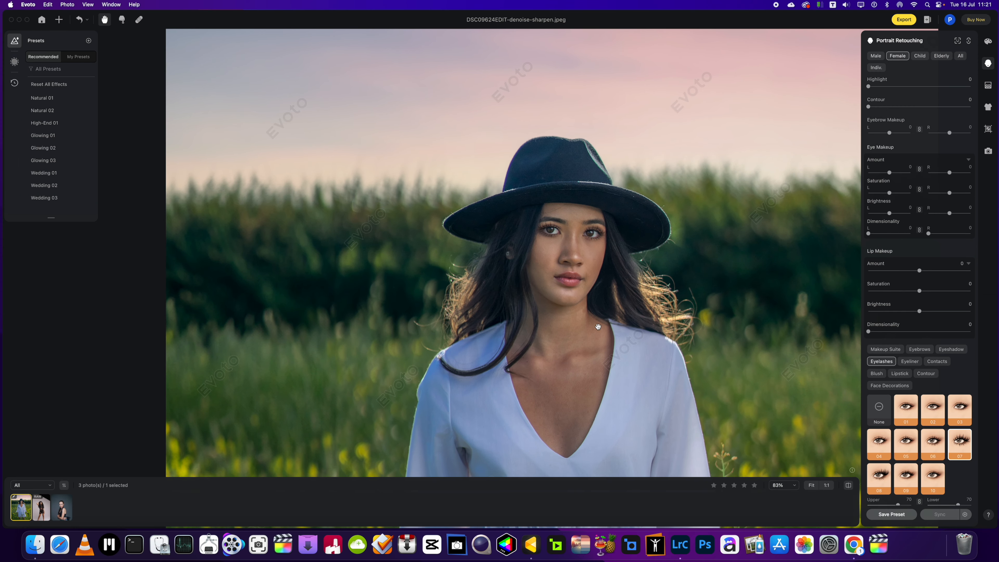
{"action": "scroll", "coordinate": [598, 326], "scroll_direction": "up", "scroll_amount": 3}
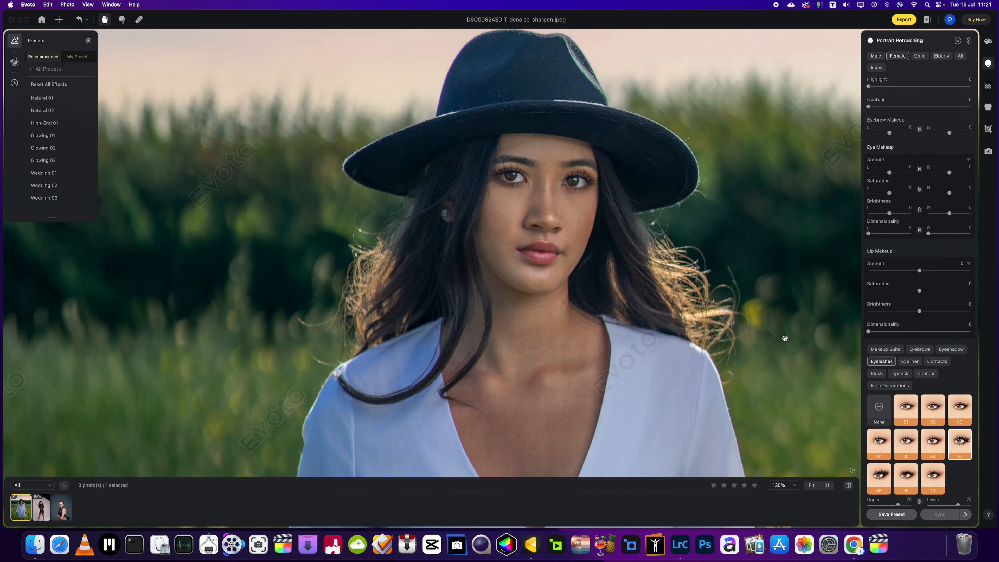
Step: Compare the available eyeliner styles on the woman's eyes and settle on style 03
{"action": "left_click", "coordinate": [902, 361]}
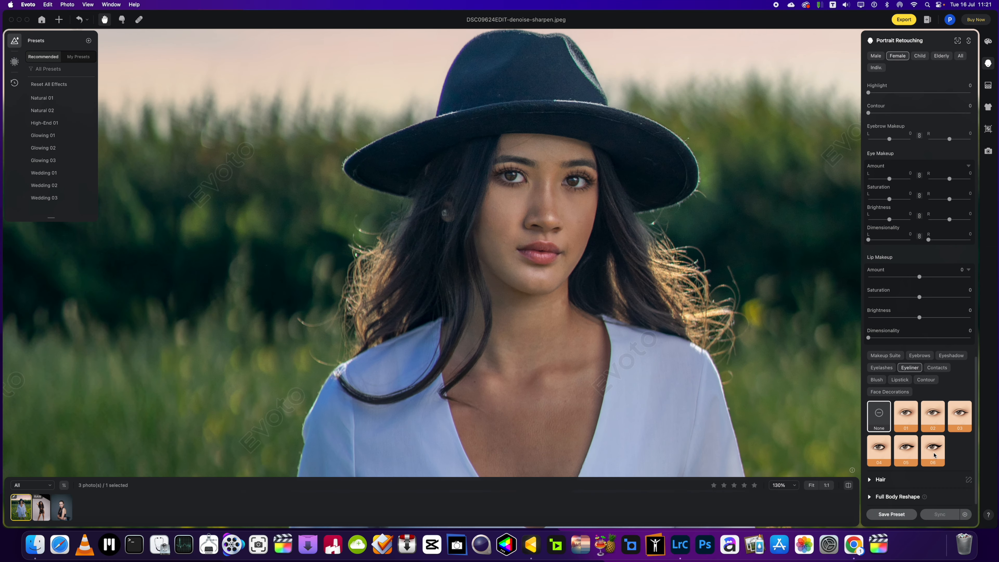
{"action": "left_click", "coordinate": [931, 455]}
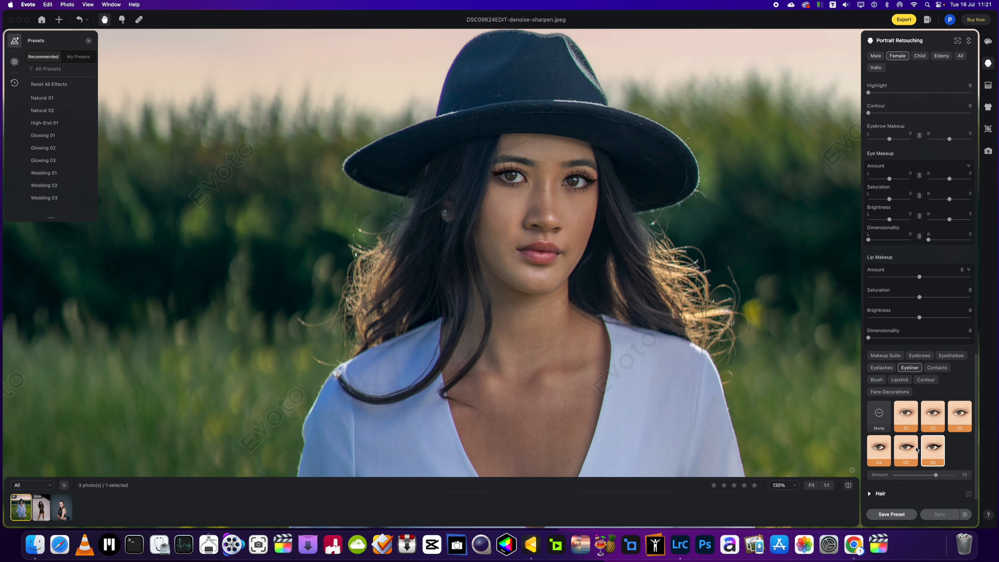
{"action": "left_click", "coordinate": [906, 452]}
{"action": "left_click", "coordinate": [879, 452]}
{"action": "left_click", "coordinate": [922, 454]}
{"action": "left_click", "coordinate": [911, 423]}
{"action": "left_click", "coordinate": [932, 420]}
{"action": "left_click", "coordinate": [959, 420]}
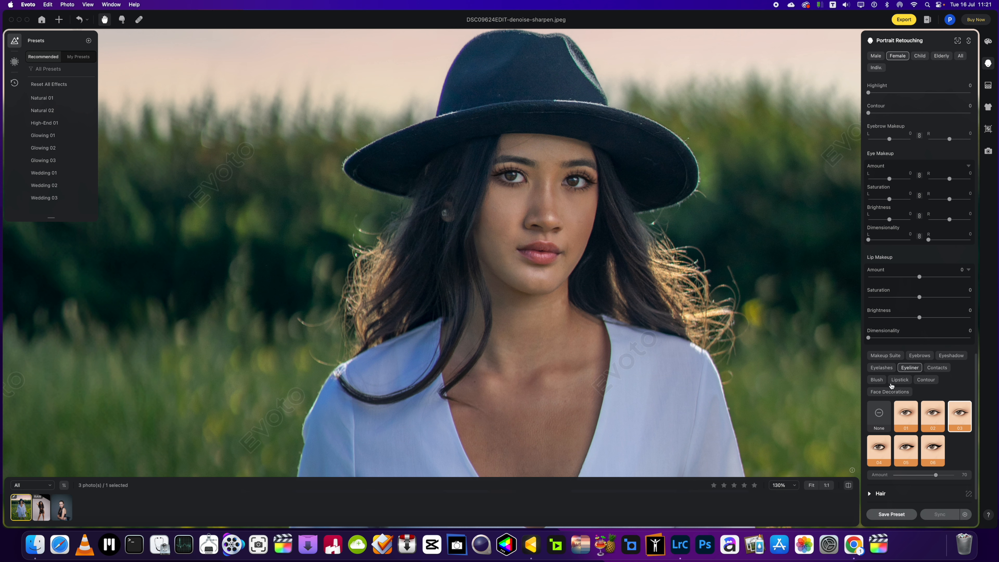
Step: Apply contour style 01 from the Makeup settings to the woman's face and view the wider portrait
{"action": "scroll", "coordinate": [939, 429], "scroll_direction": "down", "scroll_amount": 1}
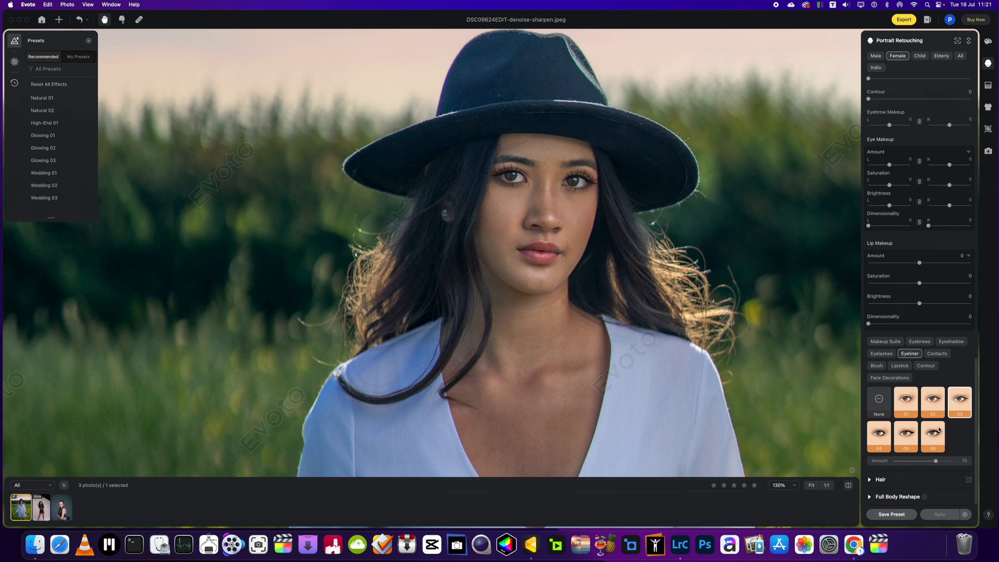
{"action": "scroll", "coordinate": [939, 430], "scroll_direction": "up", "scroll_amount": 2}
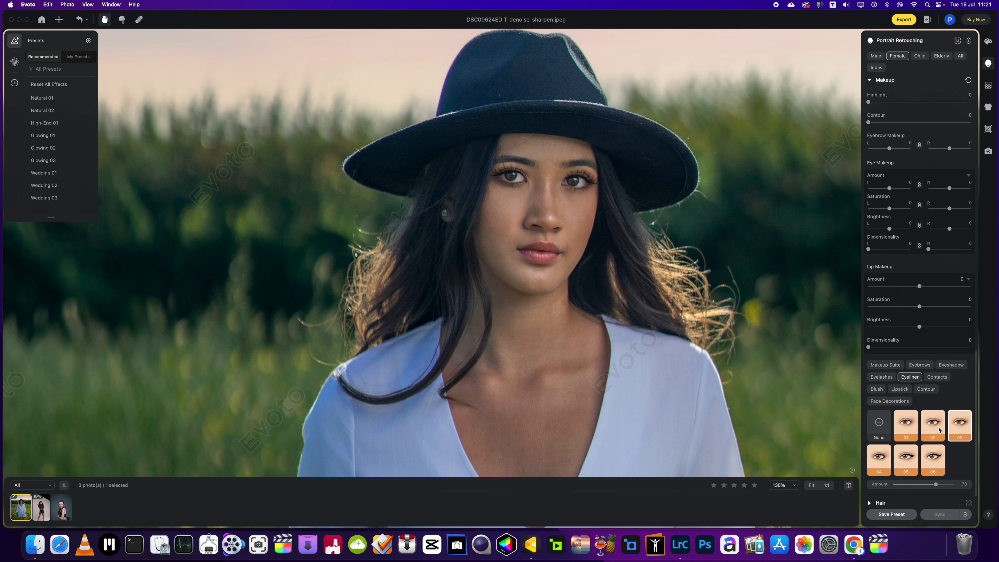
{"action": "left_click", "coordinate": [922, 390]}
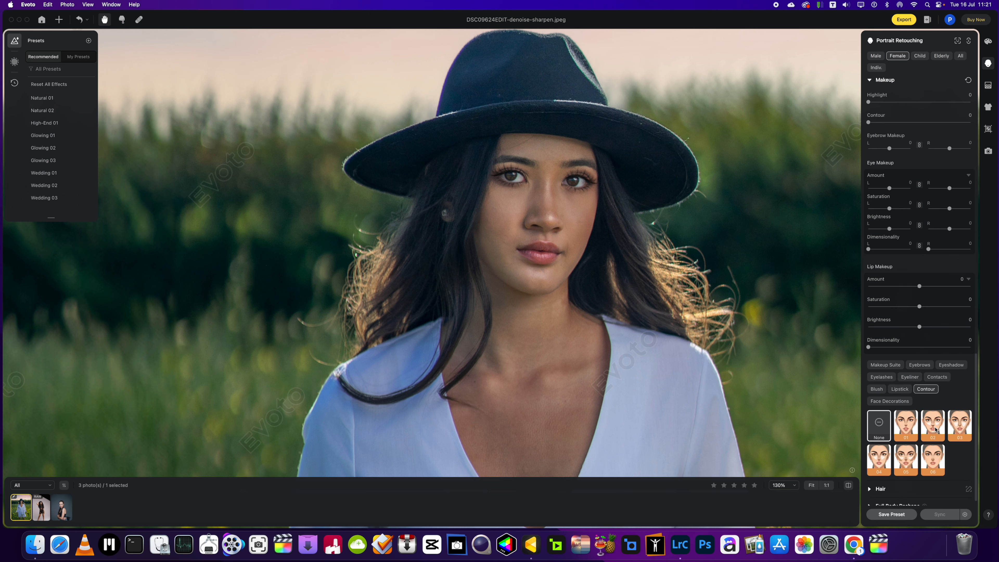
{"action": "left_click", "coordinate": [909, 429]}
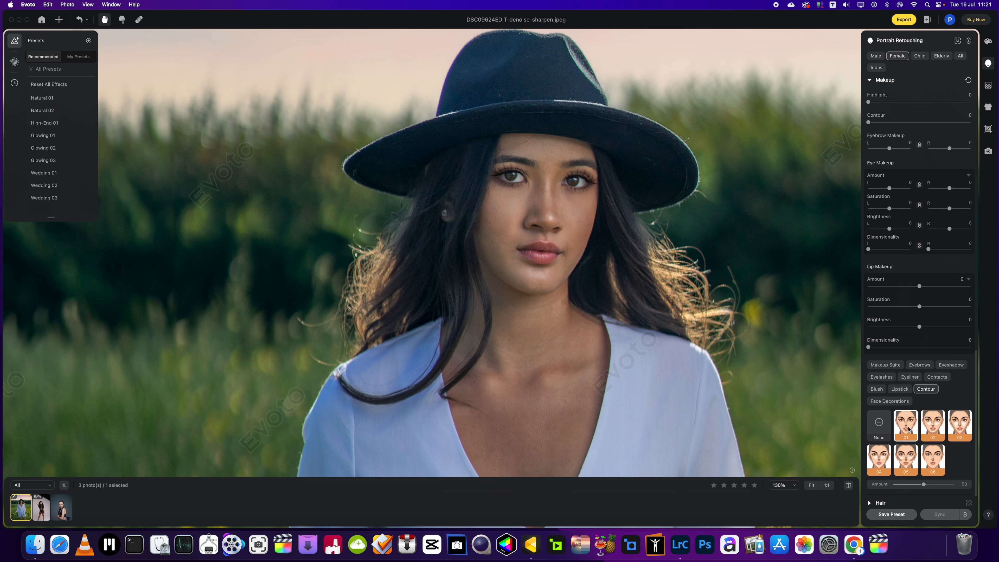
{"action": "scroll", "coordinate": [742, 405], "scroll_direction": "down", "scroll_amount": 2}
{"action": "scroll", "coordinate": [674, 381], "scroll_direction": "up", "scroll_amount": 2}
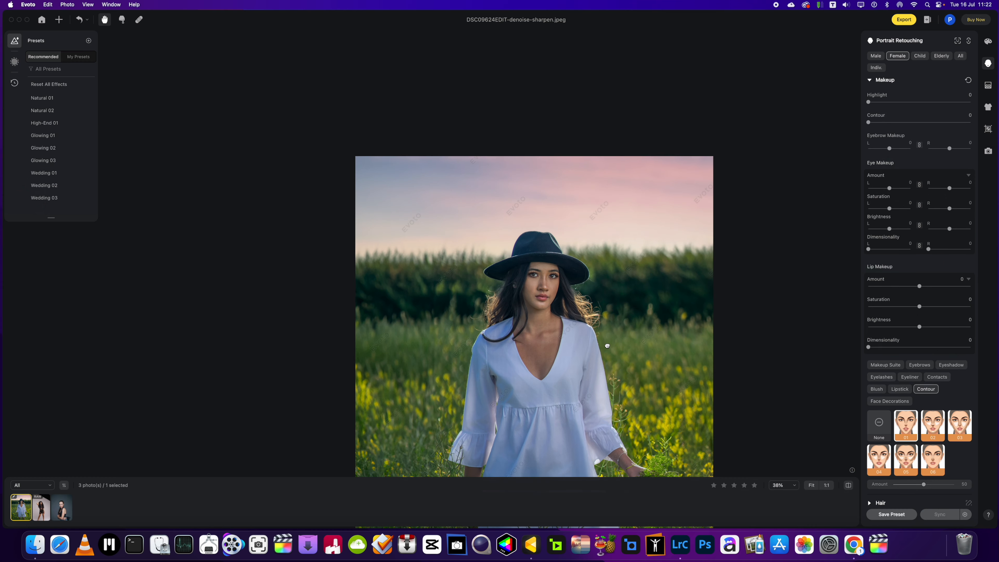
{"action": "left_click_drag", "start_coordinate": [605, 349], "coordinate": [569, 265]}
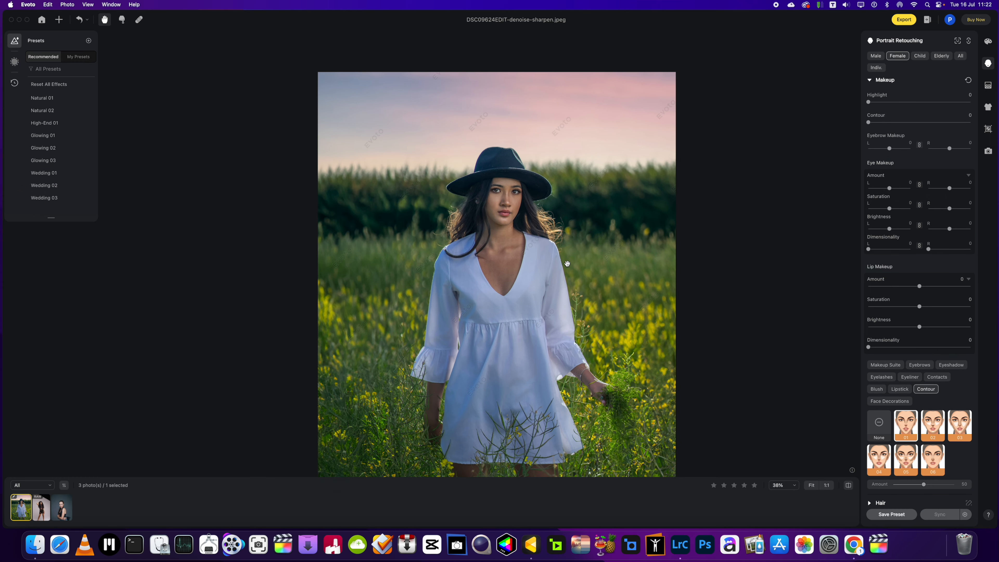
Step: Apply blush style 01 to the woman's cheeks and set its Amount to 27
{"action": "left_click", "coordinate": [876, 389]}
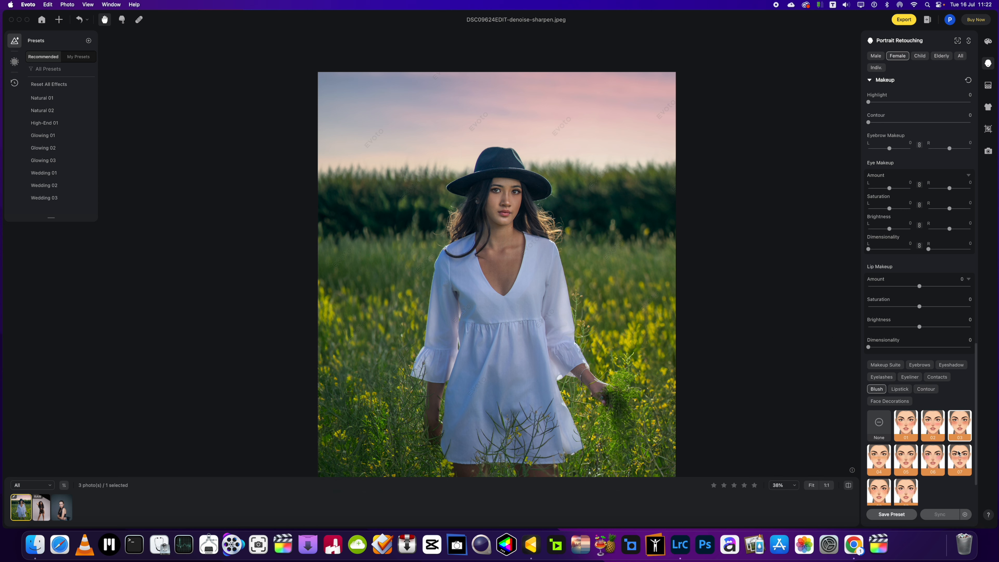
{"action": "left_click", "coordinate": [904, 430]}
{"action": "scroll", "coordinate": [900, 490], "scroll_direction": "down", "scroll_amount": 3}
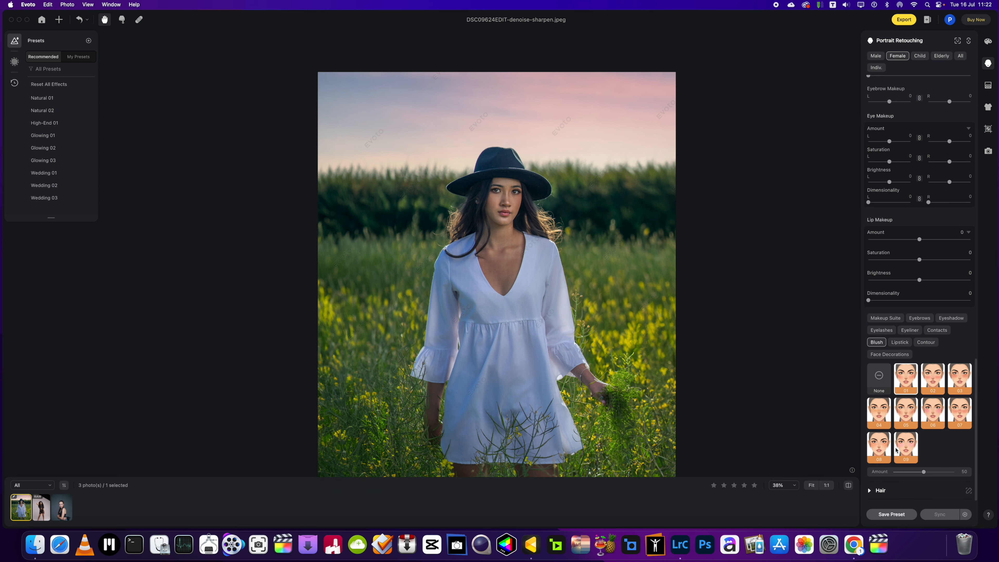
{"action": "left_click_drag", "start_coordinate": [923, 474], "coordinate": [909, 475]}
{"action": "scroll", "coordinate": [496, 218], "scroll_direction": "up", "scroll_amount": 3}
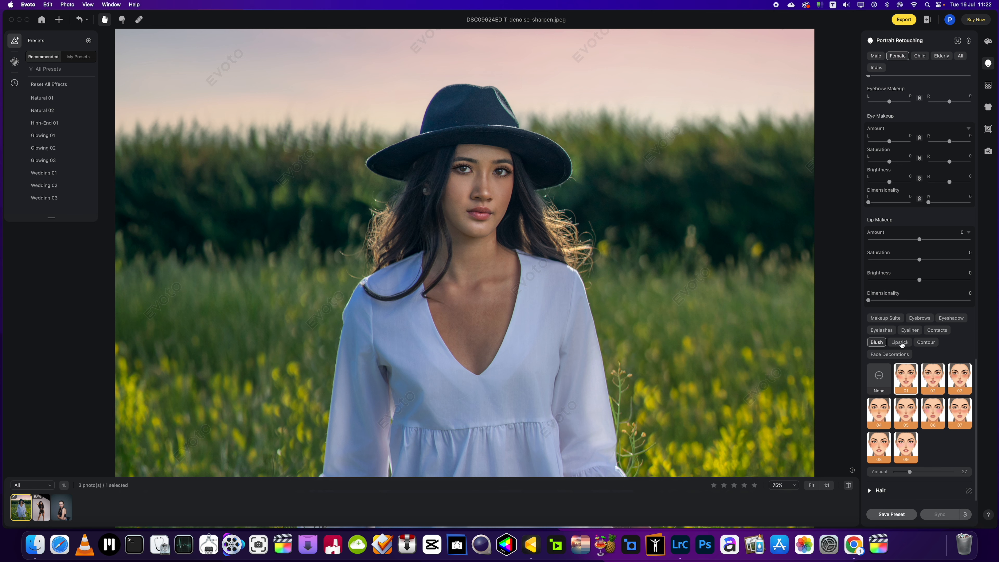
Step: Apply lipstick shade 07 to the woman's lips with the Glossy texture and an Amount of 44
{"action": "left_click", "coordinate": [900, 341]}
{"action": "scroll", "coordinate": [927, 405], "scroll_direction": "down", "scroll_amount": 2}
{"action": "left_click", "coordinate": [957, 385]}
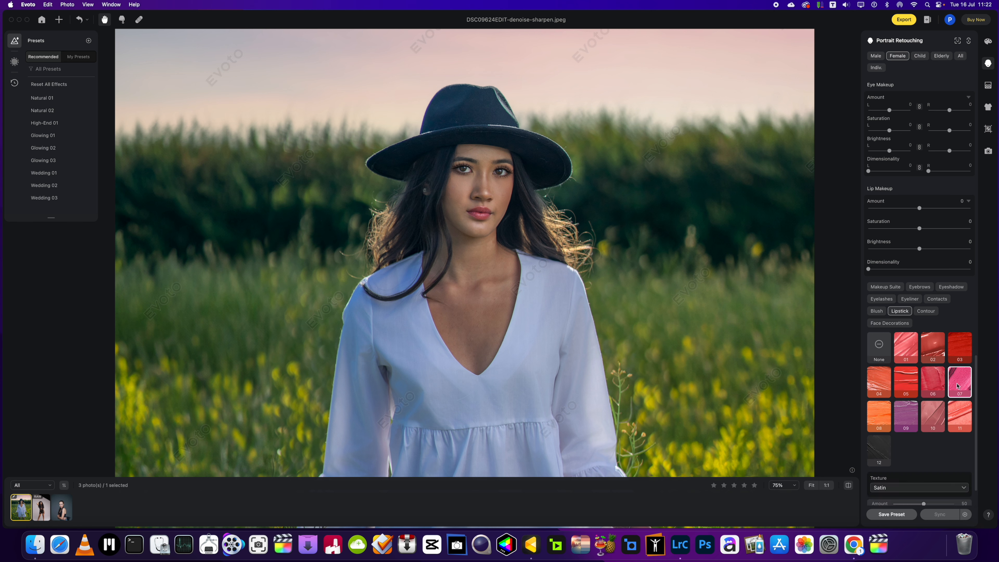
{"action": "scroll", "coordinate": [952, 391], "scroll_direction": "down", "scroll_amount": 3}
{"action": "left_click", "coordinate": [924, 444]}
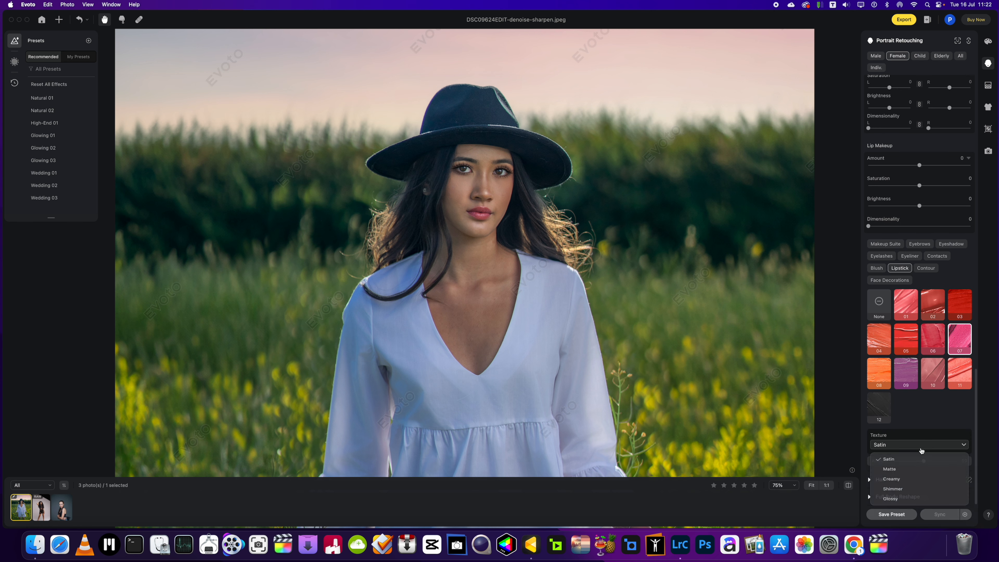
{"action": "left_click", "coordinate": [905, 508]}
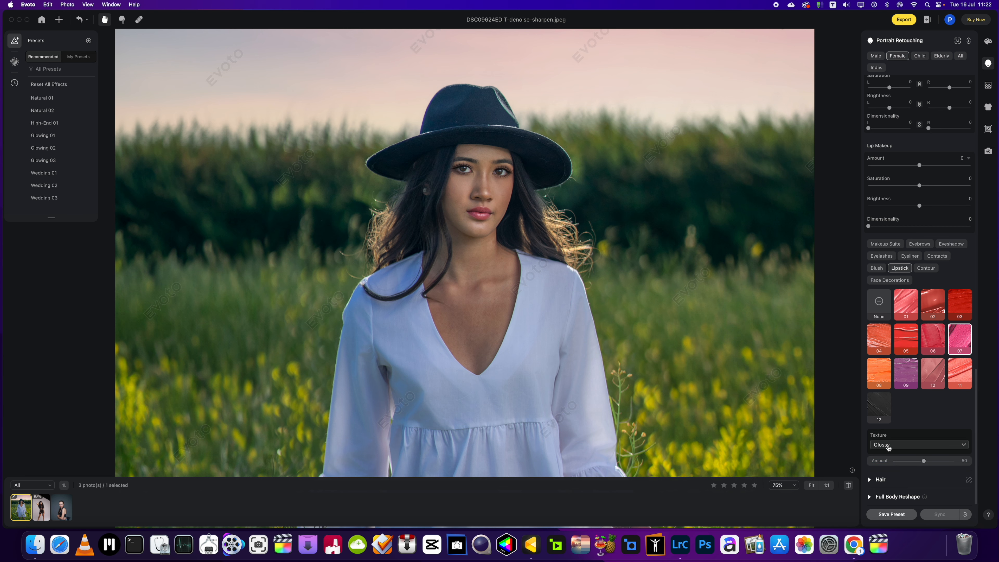
{"action": "scroll", "coordinate": [627, 328], "scroll_direction": "down", "scroll_amount": 2}
{"action": "left_click_drag", "start_coordinate": [627, 336], "coordinate": [580, 279]}
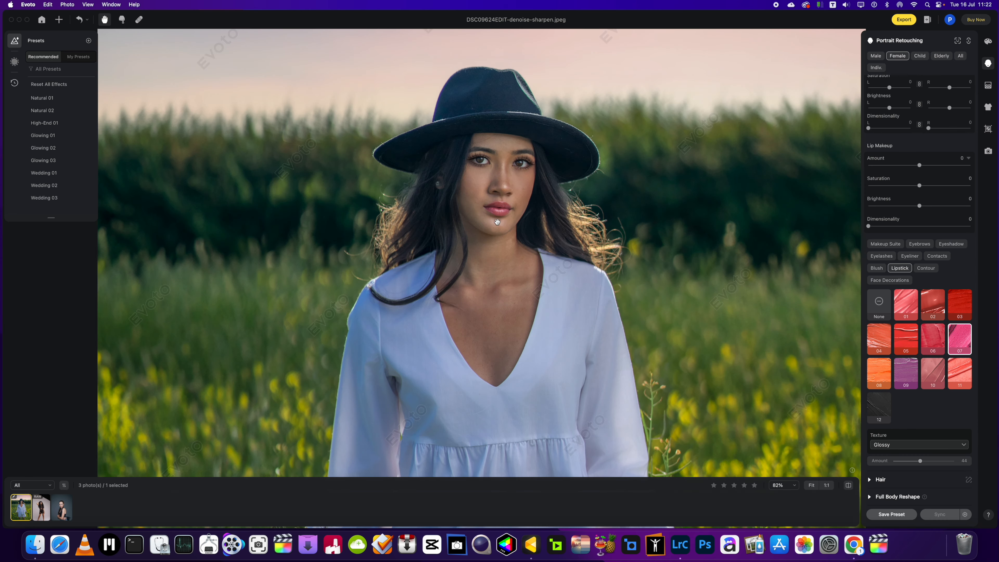
Step: Set the lipstick texture to Shimmer and check the makeup at several distances across the portrait
{"action": "left_click", "coordinate": [886, 447]}
{"action": "left_click", "coordinate": [886, 482]}
{"action": "scroll", "coordinate": [667, 397], "scroll_direction": "down", "scroll_amount": 3}
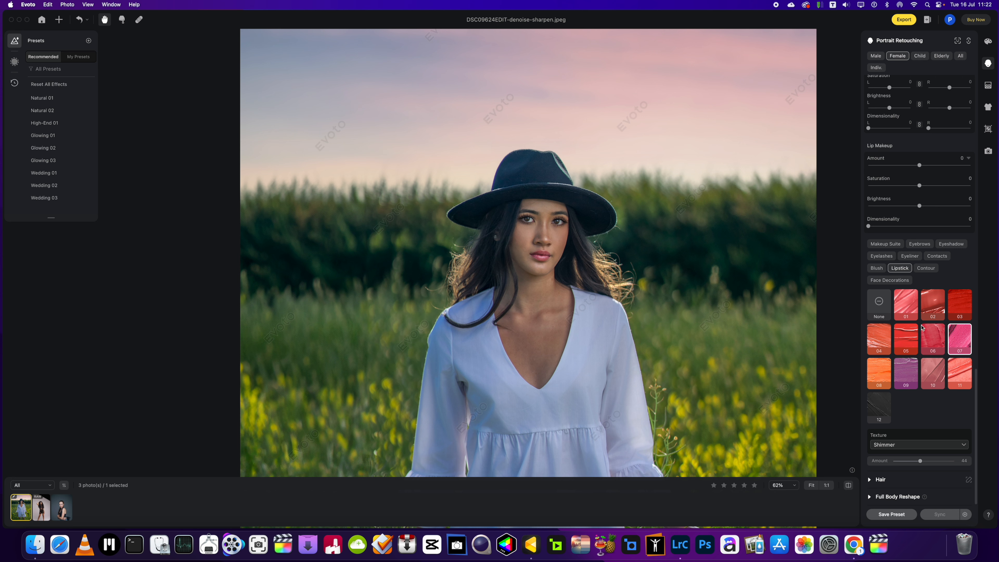
{"action": "scroll", "coordinate": [906, 363], "scroll_direction": "up", "scroll_amount": 2}
{"action": "left_click_drag", "start_coordinate": [684, 366], "coordinate": [663, 351]}
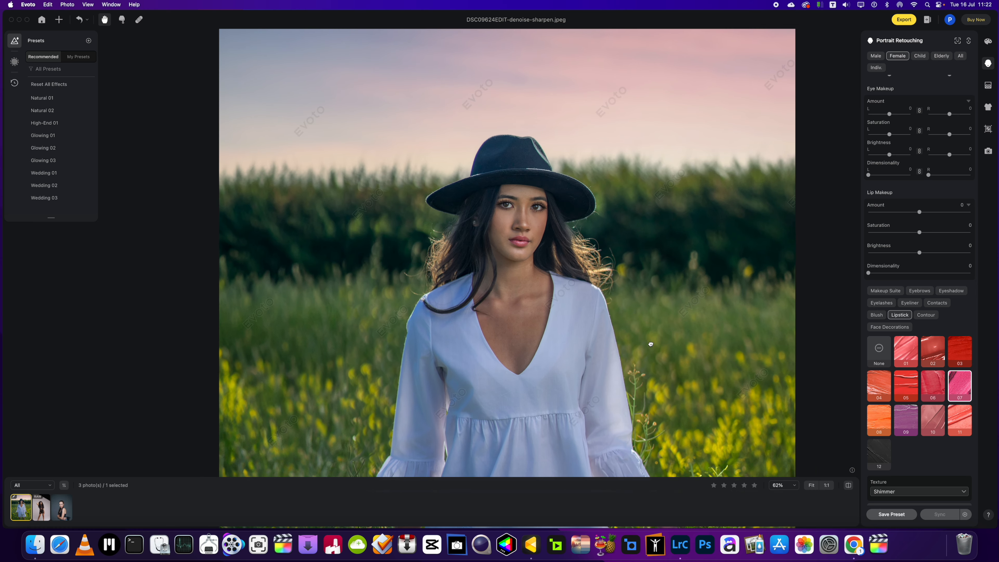
{"action": "scroll", "coordinate": [920, 413], "scroll_direction": "down", "scroll_amount": 1}
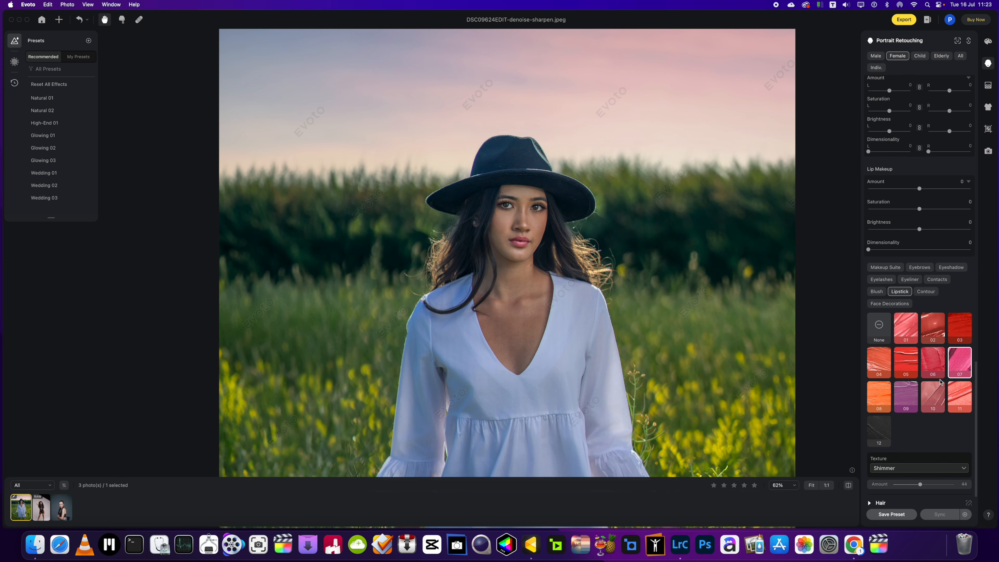
{"action": "scroll", "coordinate": [753, 359], "scroll_direction": "down", "scroll_amount": 5}
{"action": "left_click_drag", "start_coordinate": [752, 373], "coordinate": [617, 309]}
{"action": "scroll", "coordinate": [601, 301], "scroll_direction": "up", "scroll_amount": 4}
{"action": "scroll", "coordinate": [597, 297], "scroll_direction": "down", "scroll_amount": 3}
{"action": "scroll", "coordinate": [911, 174], "scroll_direction": "up", "scroll_amount": 4}
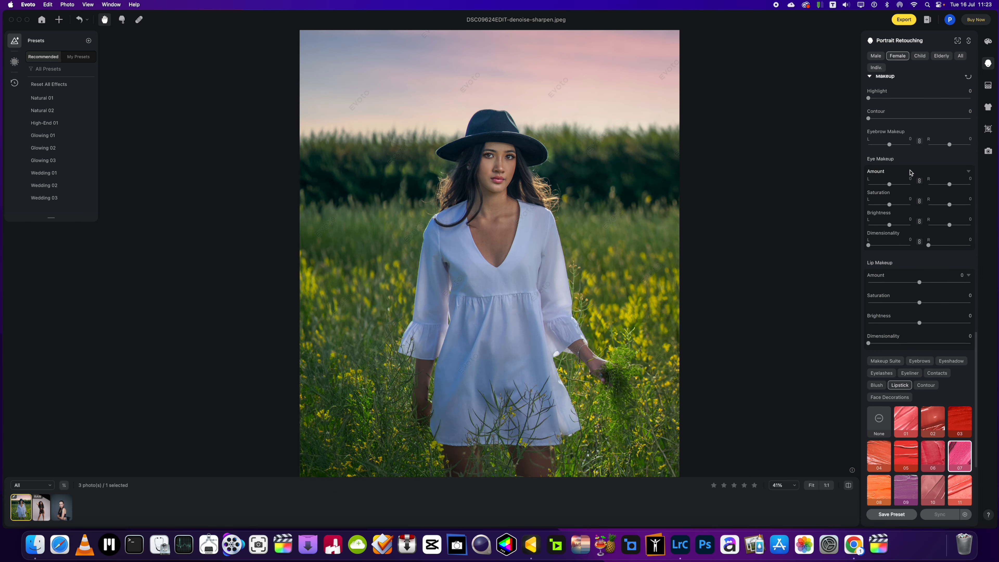
Step: Open the Facial Reshape settings and try adjusting the Size and Tilt of the woman's mouth
{"action": "scroll", "coordinate": [910, 174], "scroll_direction": "up", "scroll_amount": 15}
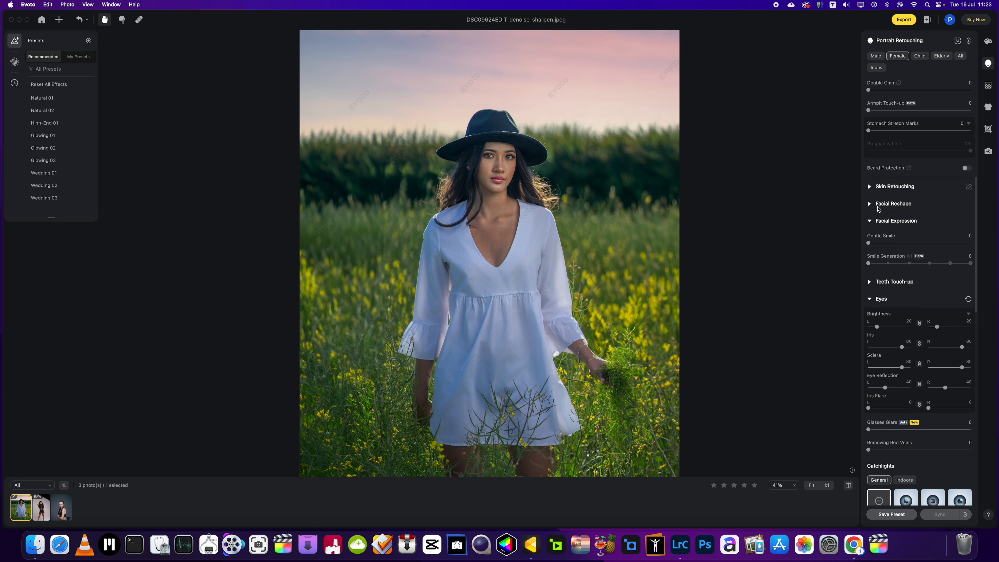
{"action": "left_click", "coordinate": [878, 209]}
{"action": "scroll", "coordinate": [500, 175], "scroll_direction": "up", "scroll_amount": 5}
{"action": "scroll", "coordinate": [500, 176], "scroll_direction": "down", "scroll_amount": 3}
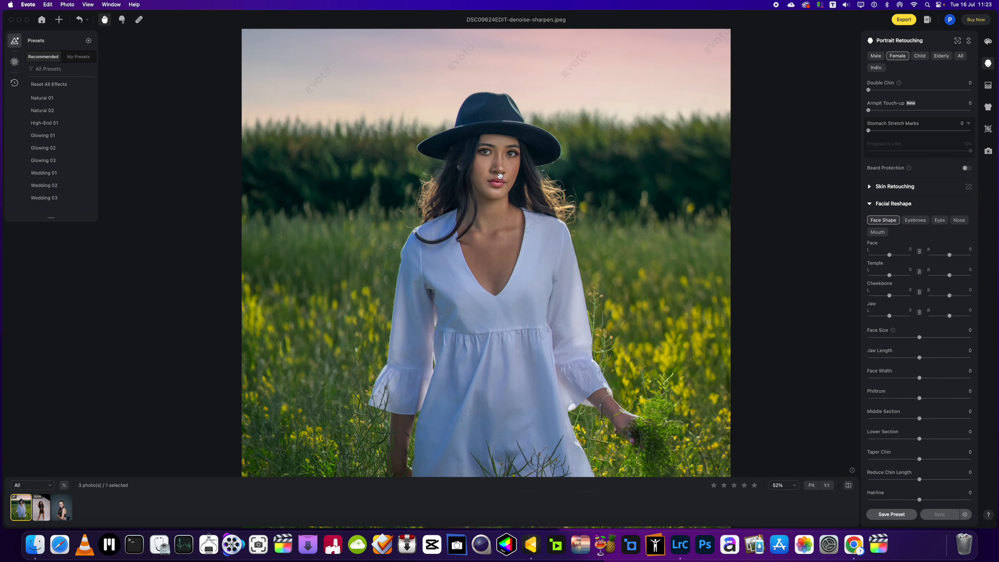
{"action": "scroll", "coordinate": [500, 176], "scroll_direction": "down", "scroll_amount": 3}
{"action": "left_click", "coordinate": [878, 232]}
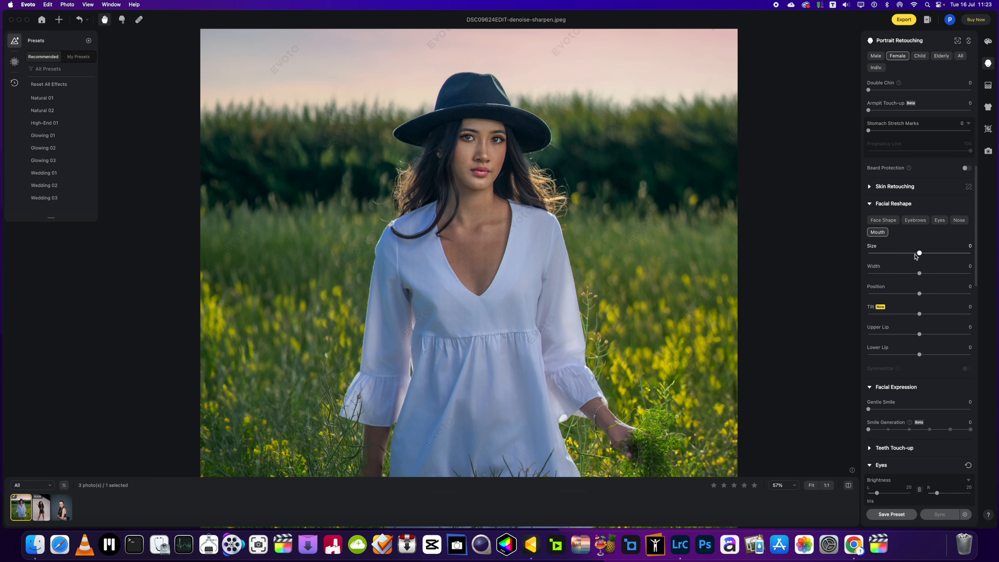
{"action": "left_click_drag", "start_coordinate": [919, 254], "coordinate": [947, 253]}
{"action": "mouse_move", "coordinate": [919, 314]}
{"action": "left_mouse_down"}
{"action": "mouse_move", "coordinate": [893, 314]}
{"action": "mouse_move", "coordinate": [962, 314]}
{"action": "mouse_move", "coordinate": [831, 335]}
{"action": "mouse_move", "coordinate": [923, 331]}
{"action": "left_mouse_up"}
Step: Try adjusting the Thickness and Distance of the woman's eyebrows in Facial Reshape
{"action": "left_click", "coordinate": [915, 220]}
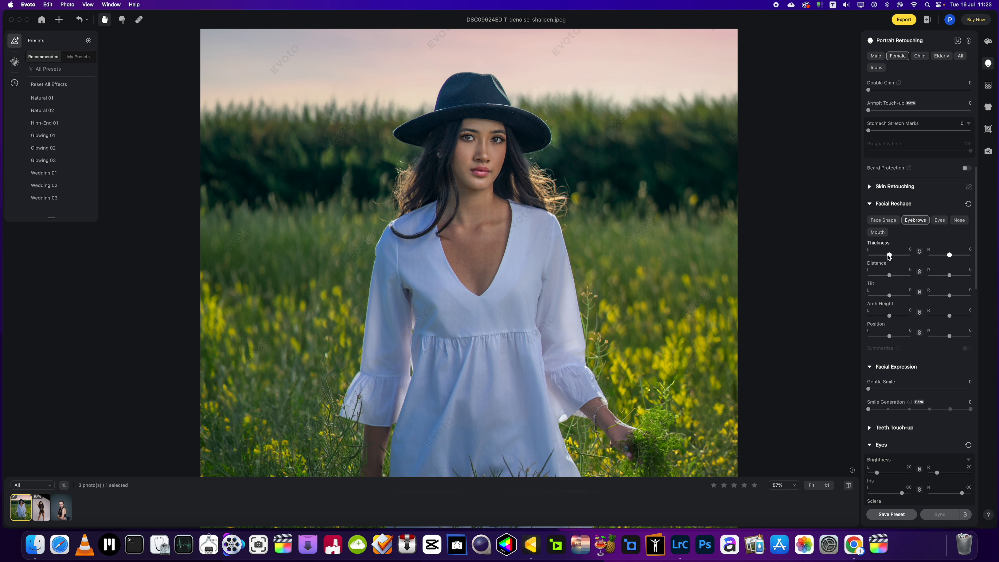
{"action": "left_click_drag", "start_coordinate": [889, 255], "coordinate": [895, 255]}
{"action": "mouse_move", "coordinate": [889, 275]}
{"action": "left_mouse_down"}
{"action": "mouse_move", "coordinate": [876, 275]}
{"action": "mouse_move", "coordinate": [899, 275]}
{"action": "mouse_move", "coordinate": [890, 276]}
{"action": "left_mouse_up"}
Step: Enlarge the woman's eyes by setting Full Eye Size to 37 for L and 30 for R
{"action": "left_click", "coordinate": [938, 220]}
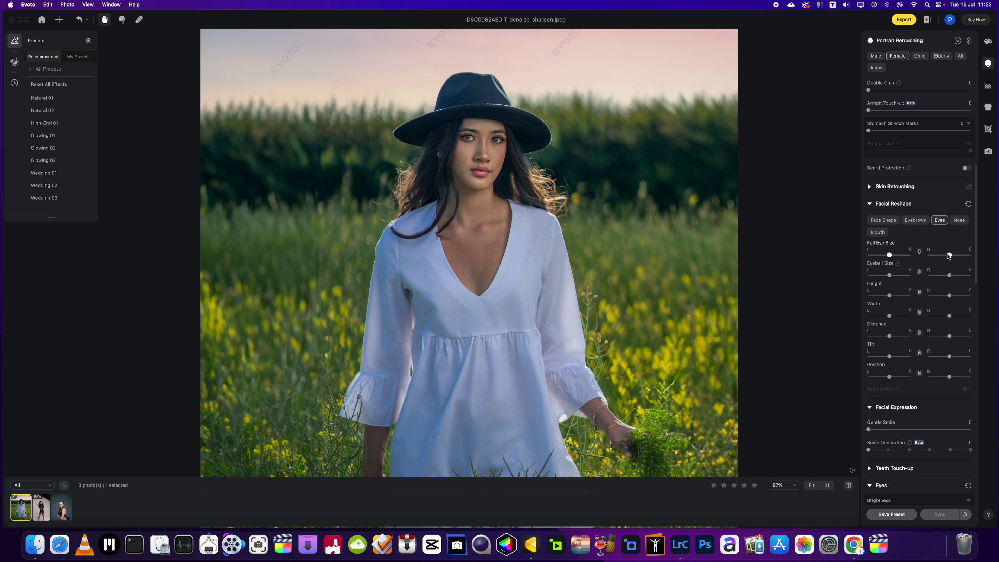
{"action": "left_click_drag", "start_coordinate": [948, 256], "coordinate": [953, 256]}
{"action": "left_click_drag", "start_coordinate": [889, 256], "coordinate": [955, 256]}
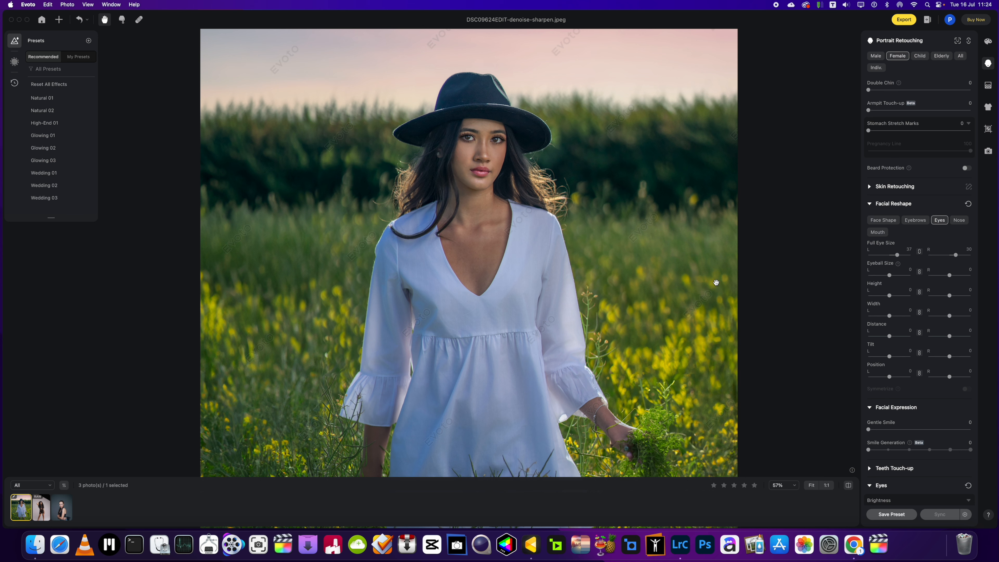
Step: Set the Face value under Face Shape to 28 on both sides and inspect the woman's face
{"action": "left_click", "coordinate": [879, 220]}
{"action": "left_click_drag", "start_coordinate": [889, 254], "coordinate": [895, 255]}
{"action": "scroll", "coordinate": [517, 276], "scroll_direction": "down", "scroll_amount": 5}
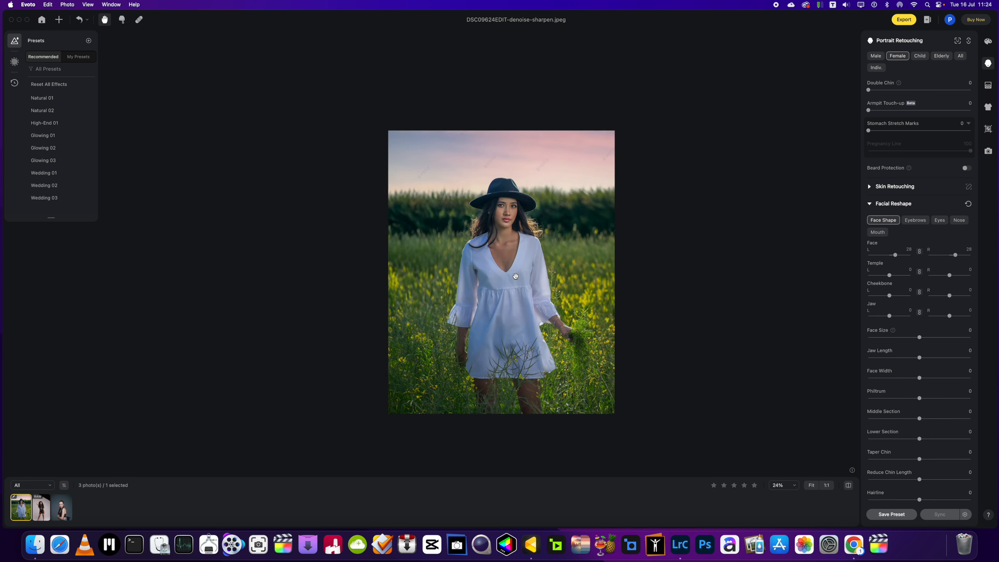
{"action": "scroll", "coordinate": [516, 277], "scroll_direction": "up", "scroll_amount": 3}
{"action": "left_click_drag", "start_coordinate": [507, 245], "coordinate": [482, 246]}
Step: Set Jaw to -71 for L and 9 for R and Face Size to -16, and review the reshaped face
{"action": "left_click_drag", "start_coordinate": [889, 316], "coordinate": [862, 317]}
{"action": "left_click", "coordinate": [918, 313]}
{"action": "left_click_drag", "start_coordinate": [936, 315], "coordinate": [911, 337]}
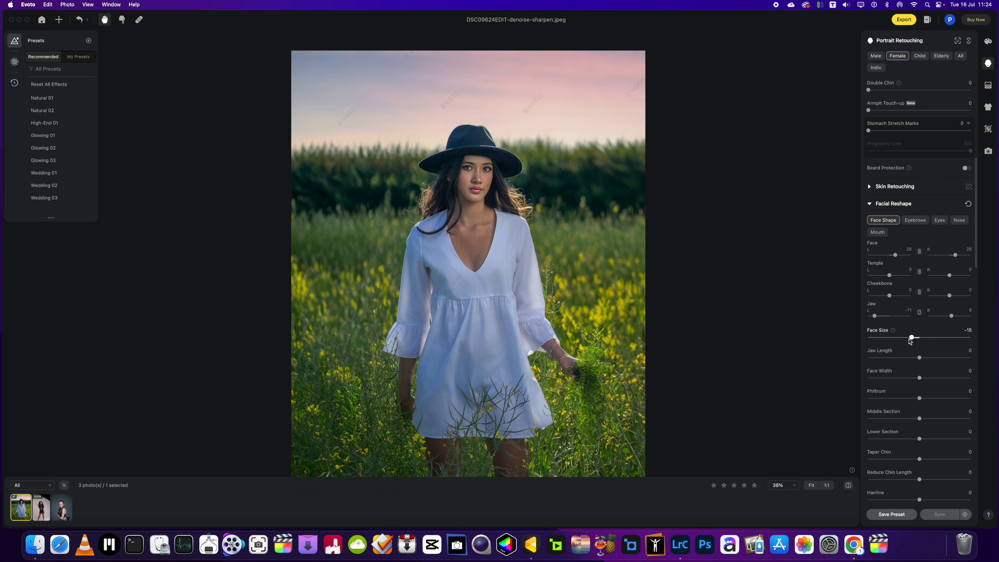
{"action": "scroll", "coordinate": [698, 370], "scroll_direction": "down", "scroll_amount": 3}
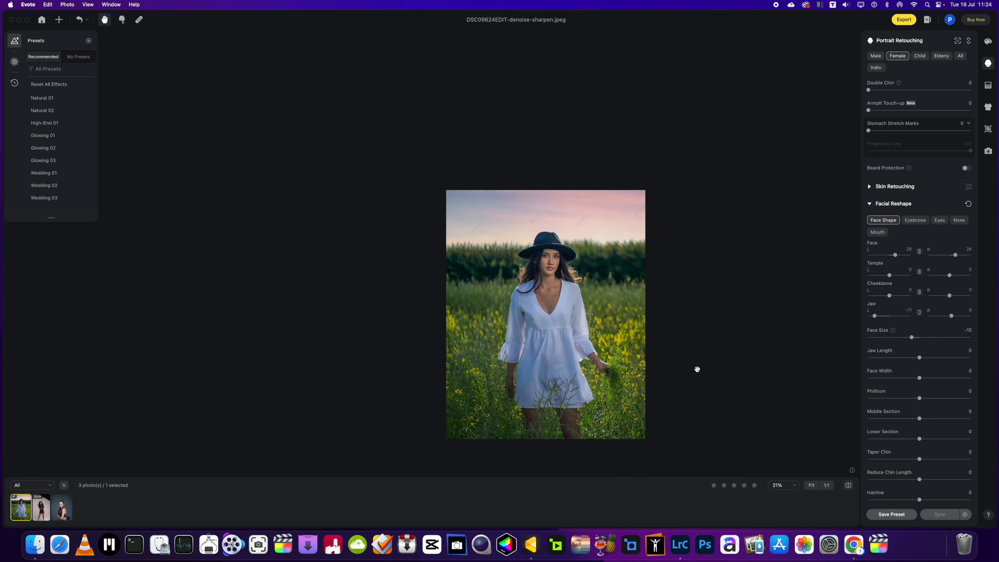
{"action": "scroll", "coordinate": [552, 362], "scroll_direction": "up", "scroll_amount": 3}
{"action": "left_click_drag", "start_coordinate": [546, 361], "coordinate": [468, 354]}
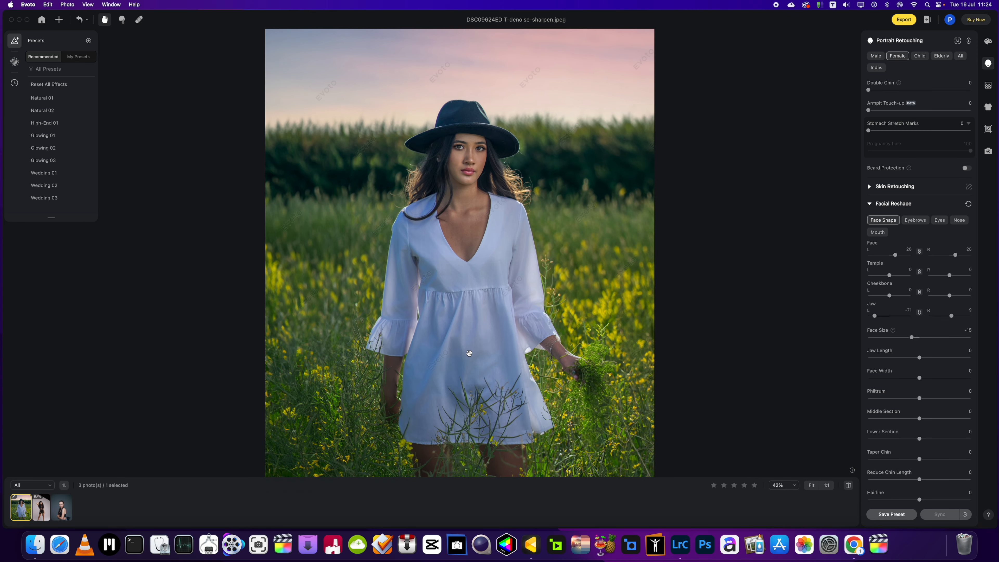
{"action": "scroll", "coordinate": [469, 353], "scroll_direction": "up", "scroll_amount": 3}
{"action": "scroll", "coordinate": [469, 353], "scroll_direction": "down", "scroll_amount": 5}
{"action": "scroll", "coordinate": [470, 354], "scroll_direction": "up", "scroll_amount": 2}
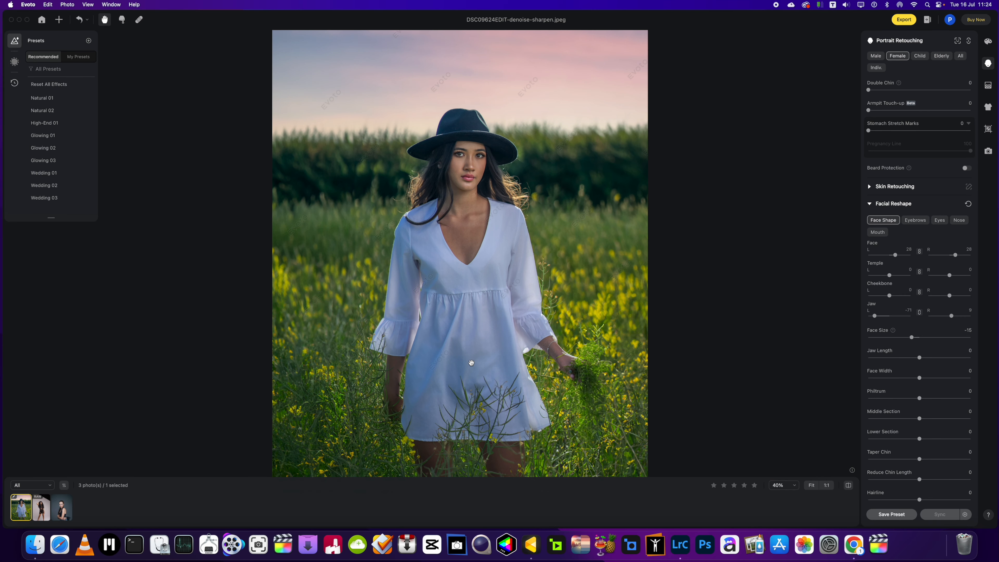